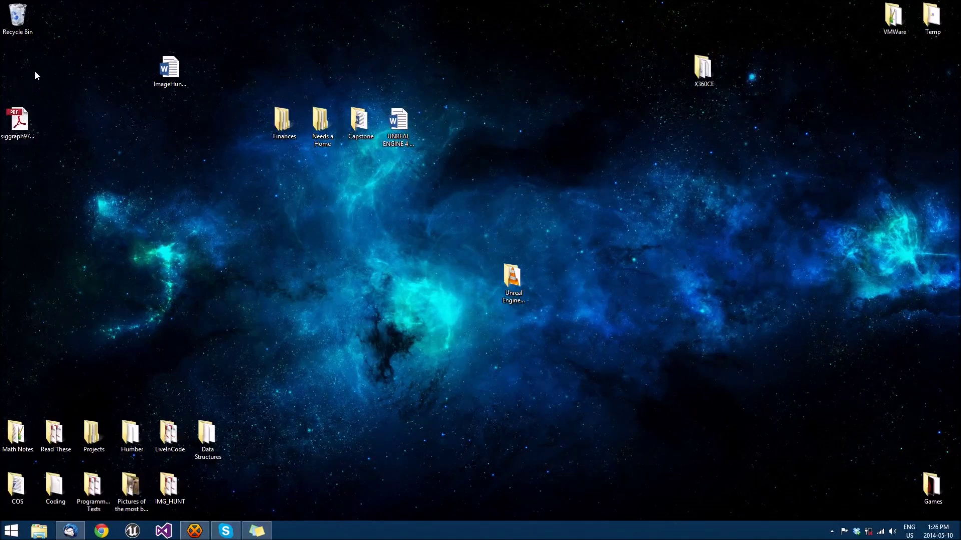
Launch Unreal Engine and create a new Blank project with starter content, named SignTutorial
left_click(132, 531)
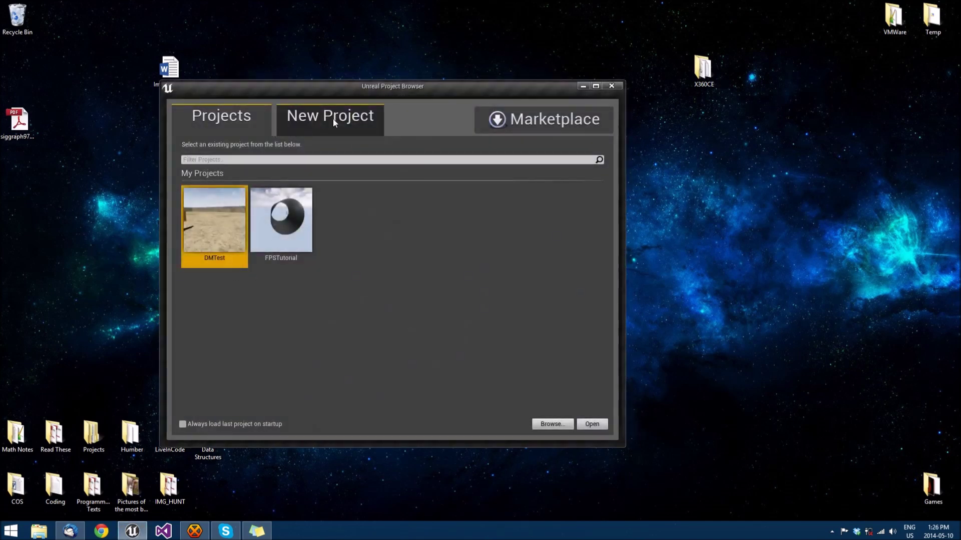
left_click(331, 118)
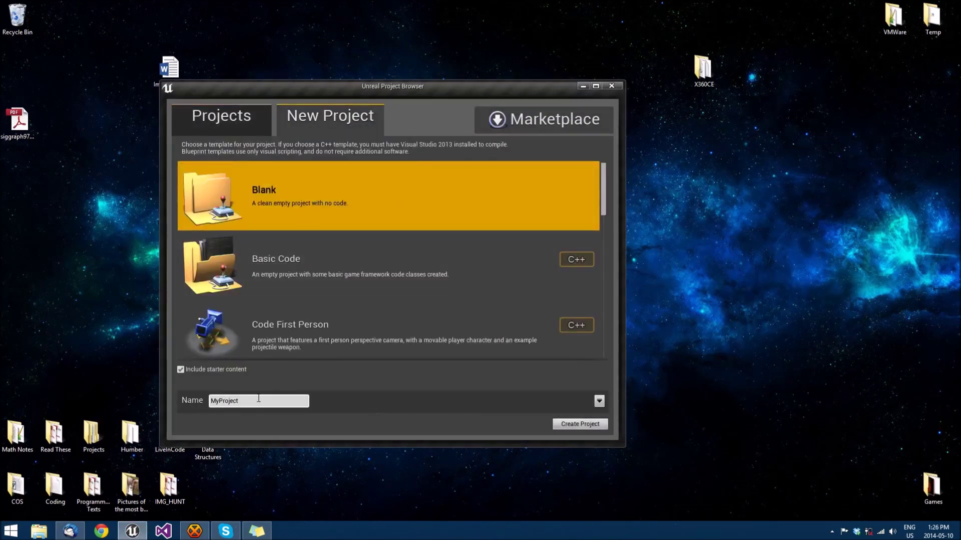
left_click_drag(255, 400, 183, 397)
type("SignTutorial")
left_click(600, 423)
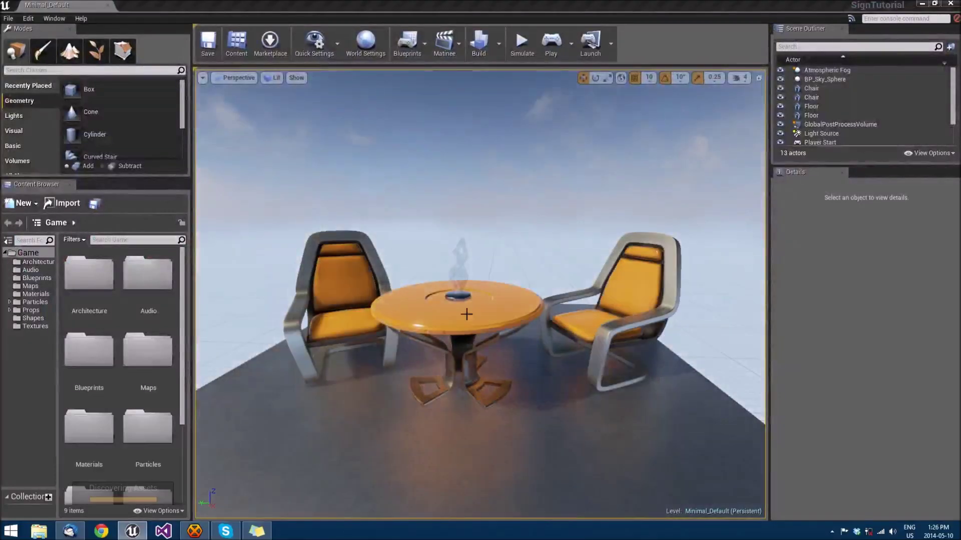
Delete both floor pieces from the default level
left_click(466, 316)
scroll(458, 314, "down", 10)
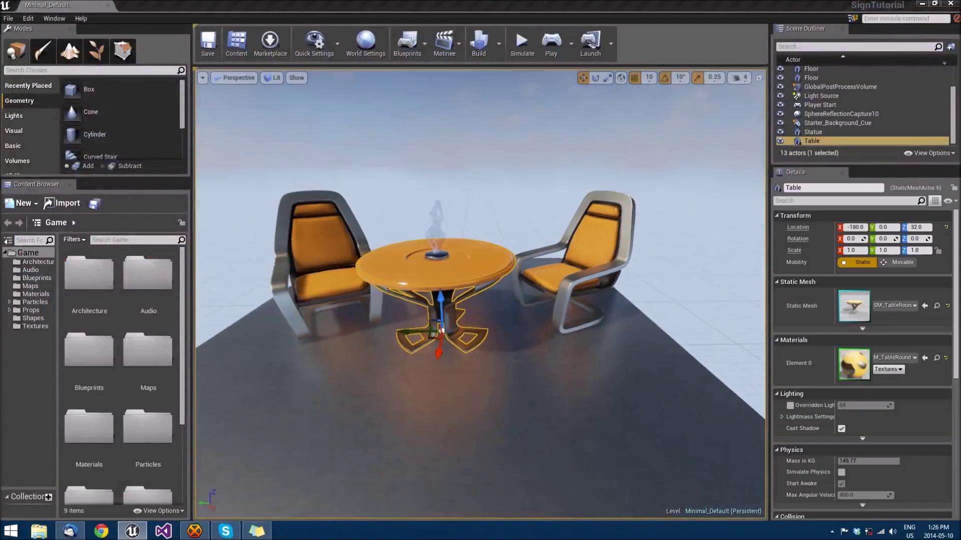
right_click_drag(458, 315, 560, 370)
left_click_drag(411, 262, 431, 340, "alt")
left_click(455, 331)
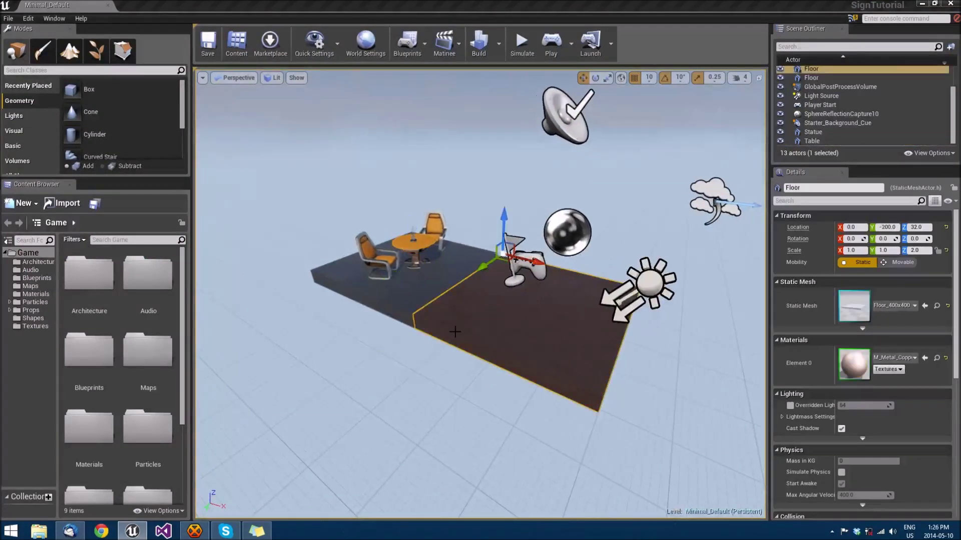
key("Delete")
left_click(361, 285)
key("Delete")
Delete the two chairs, the table and the statue from the level
left_click(370, 252)
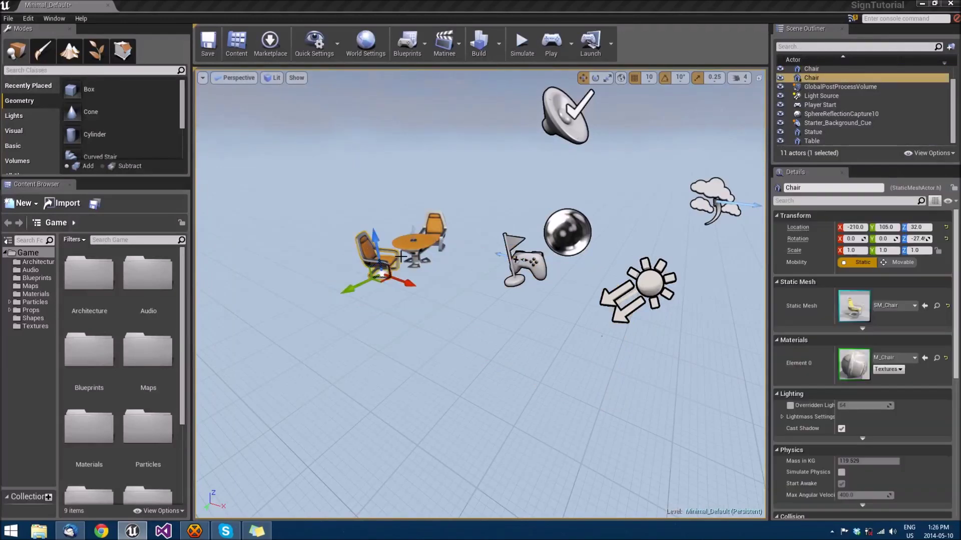
key("Delete")
left_click(413, 241)
key("Delete")
left_click(415, 236)
key("Delete")
left_click(413, 235)
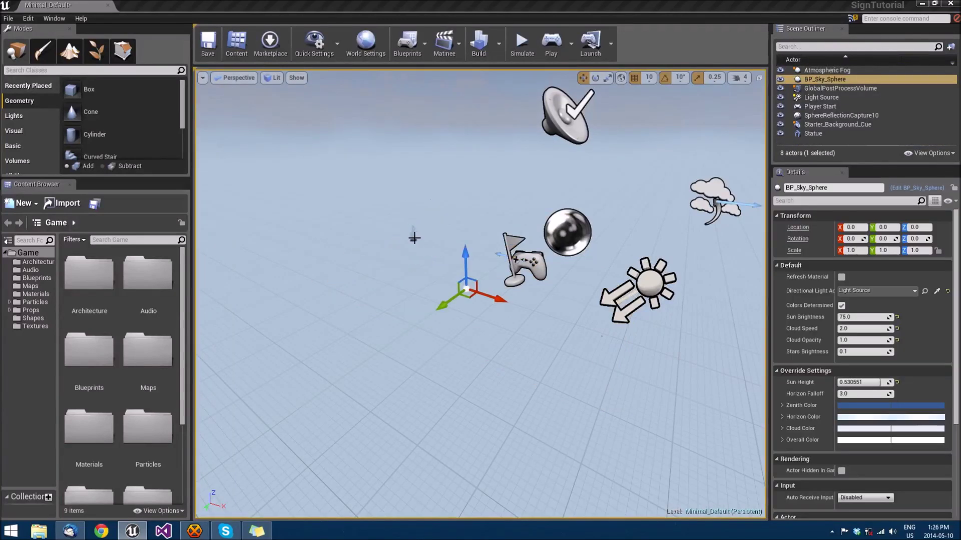
key("Delete")
Delete the Player Start and the Starter_Background_Cue sound actor from the level
left_click(520, 252)
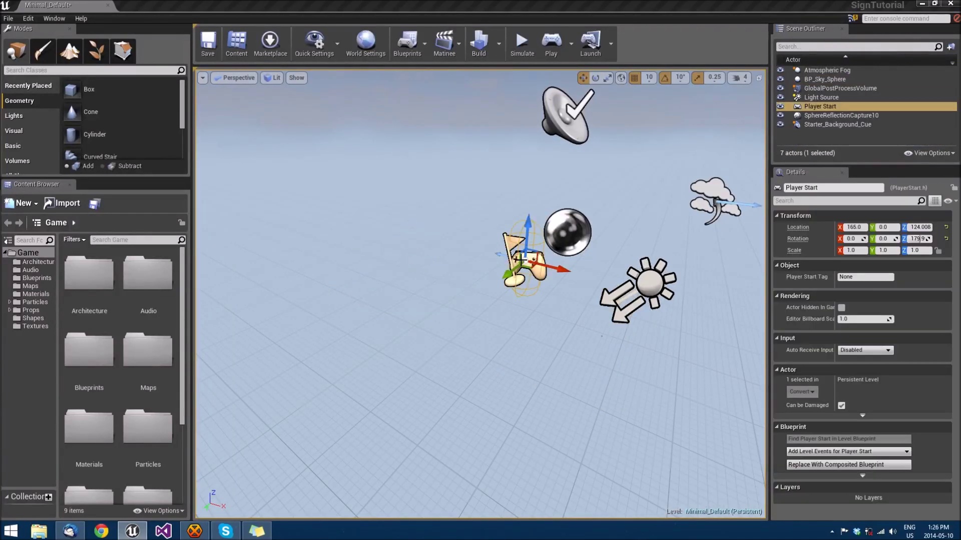
key("Delete")
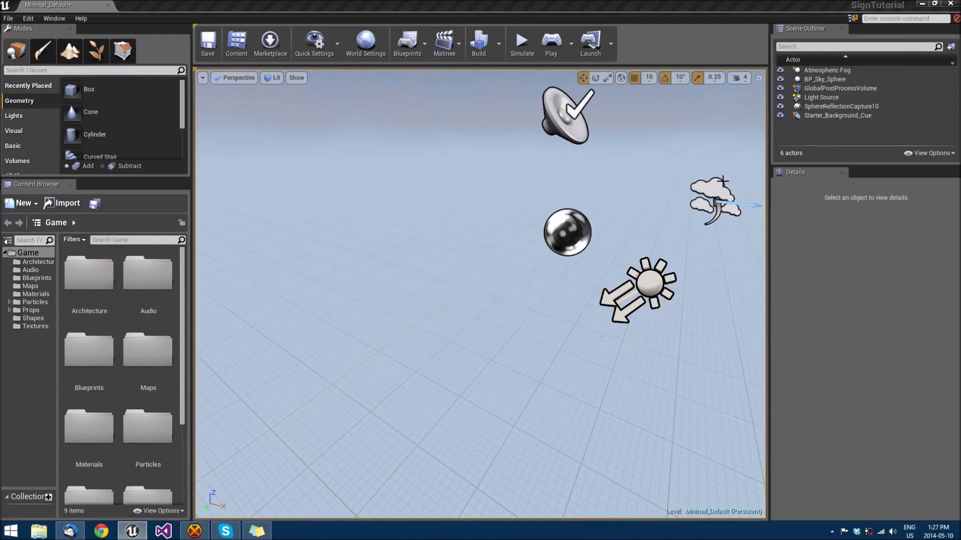
left_click(566, 116)
key("Delete")
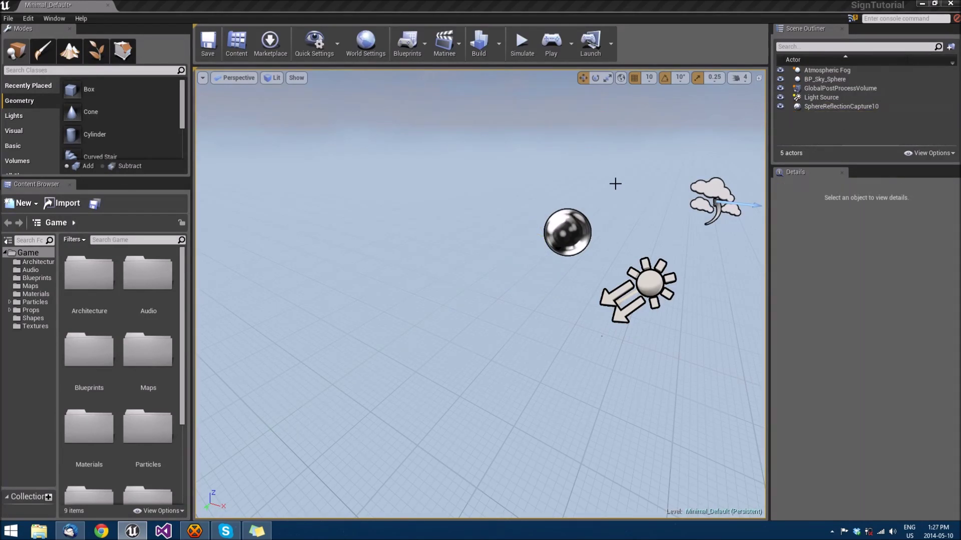
Place an additive Box geometry brush in the emptied level as the ground
right_click_drag(480, 294, 380, 220)
right_click_drag(623, 245, 229, 165)
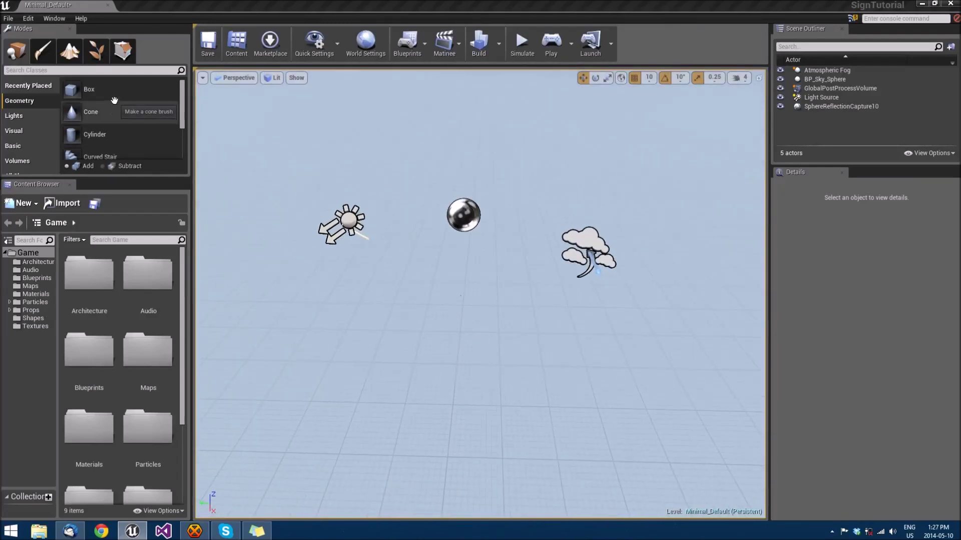
mouse_move(89, 90)
left_mouse_down()
mouse_move(380, 248)
mouse_move(493, 379)
mouse_move(435, 399)
mouse_move(440, 352)
mouse_move(451, 358)
left_mouse_up()
Set the ground brush's wall thickness to 0 and its Z size to 10
left_click(862, 253)
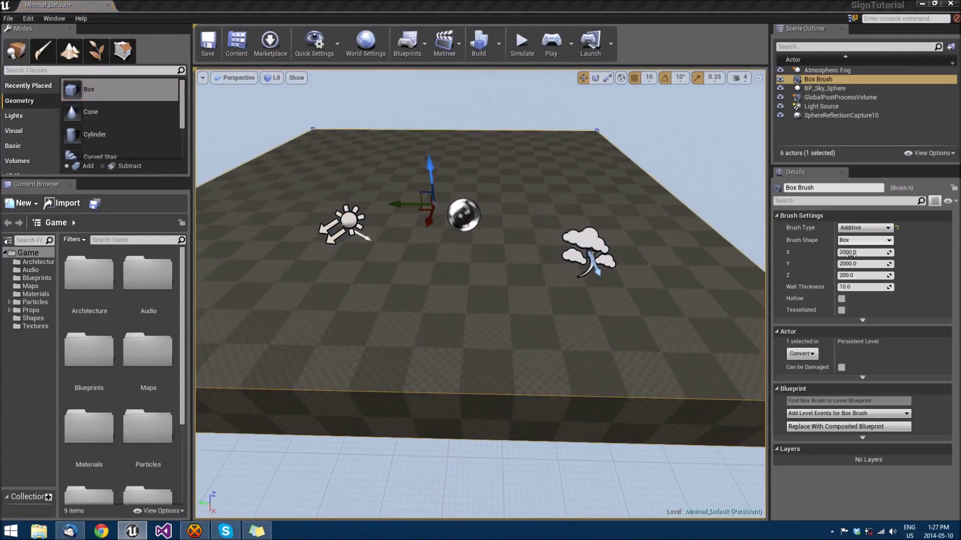
left_click(846, 286)
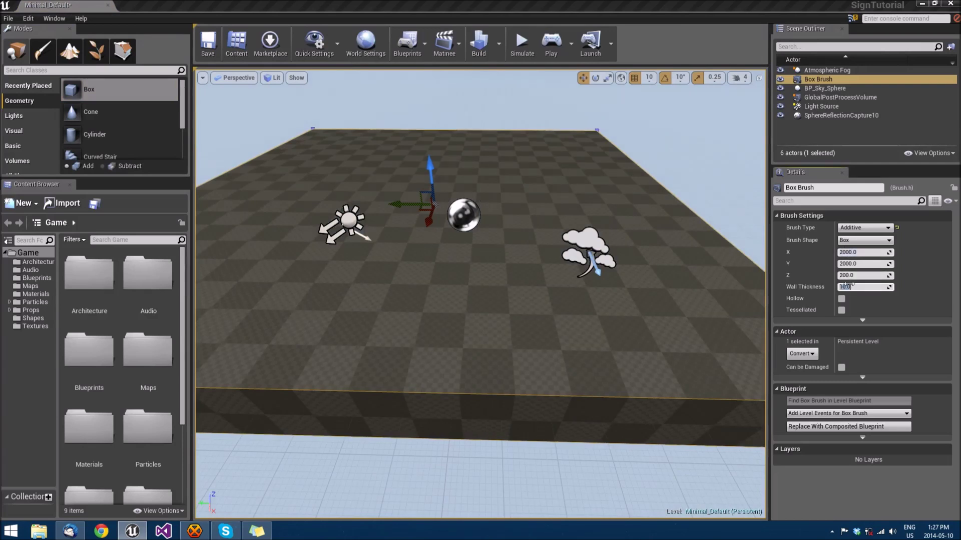
key("shift+Tab")
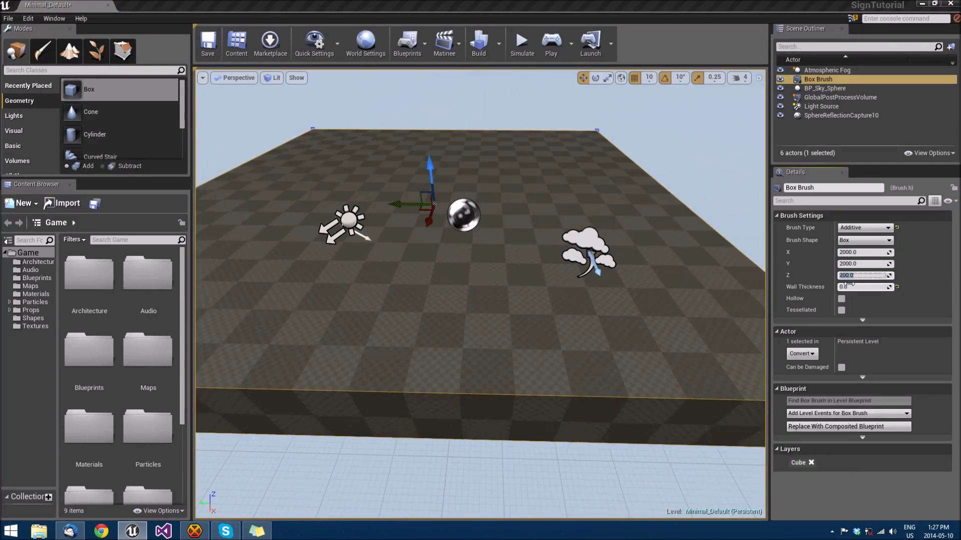
type("10")
key("Tab")
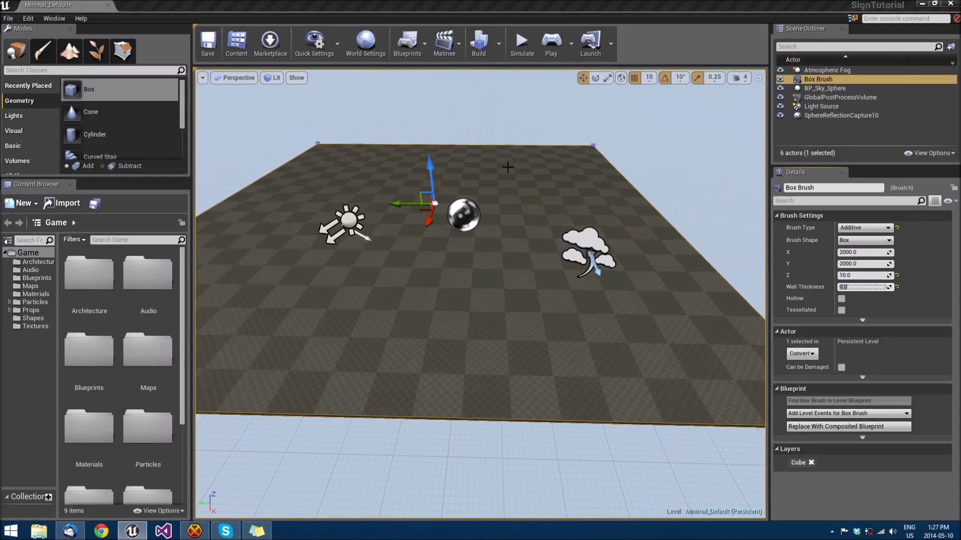
Move the ground brush along its X axis toward the camera
right_click_drag(419, 337, 420, 287)
key("w")
key("s")
key("w")
key("w")
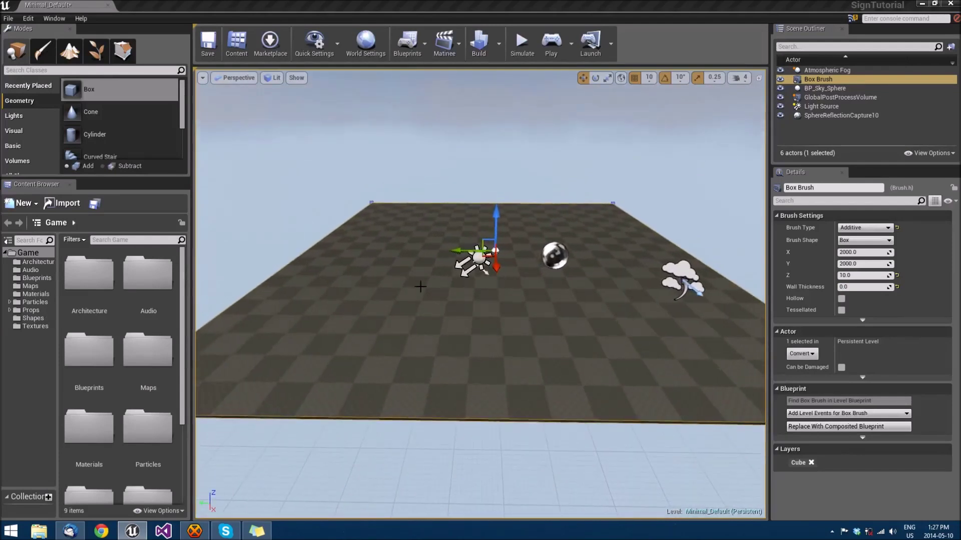
left_click_drag(498, 270, 497, 283)
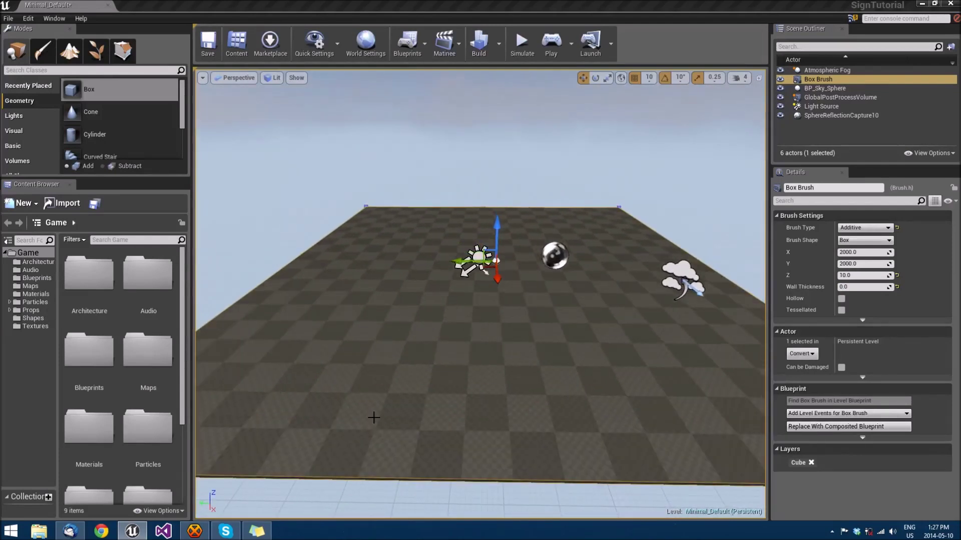
Apply the M_Concrete_Grime material from the Materials folder to the ground brush's upper surface
left_click(374, 408)
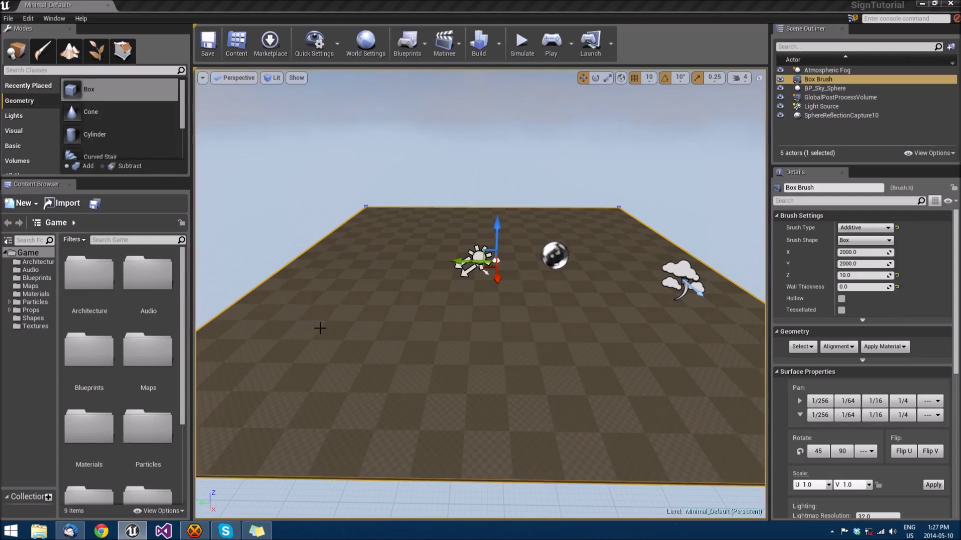
left_click(95, 451)
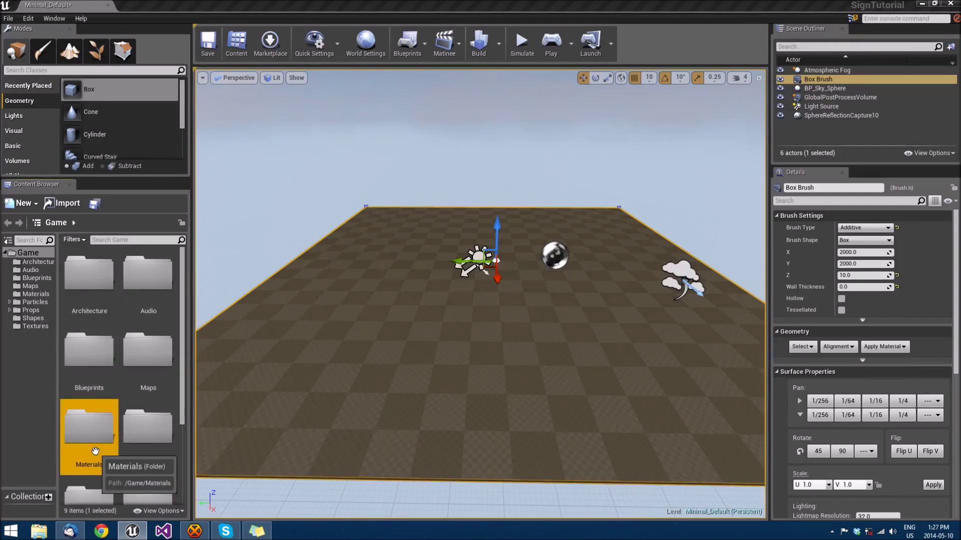
double_click(95, 452)
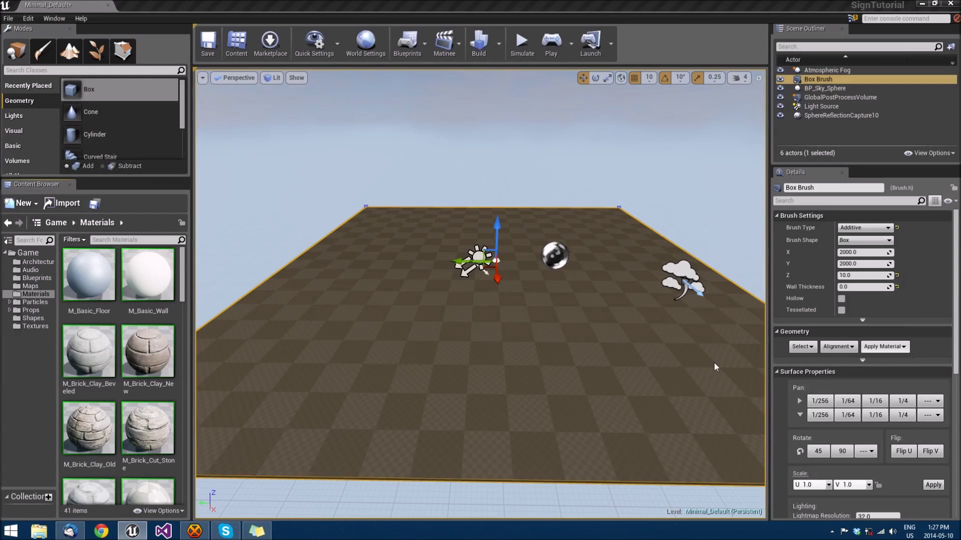
left_click_drag(183, 288, 182, 331)
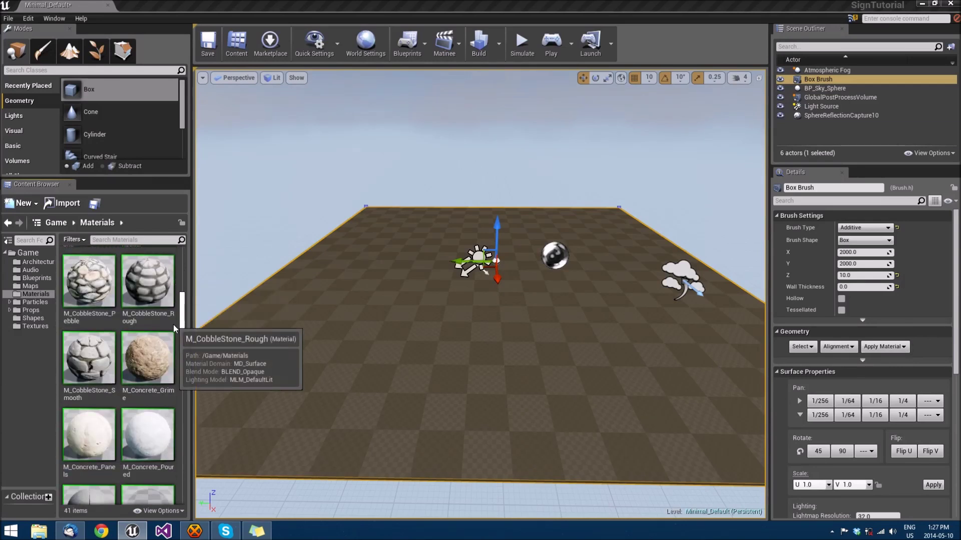
left_click(137, 371)
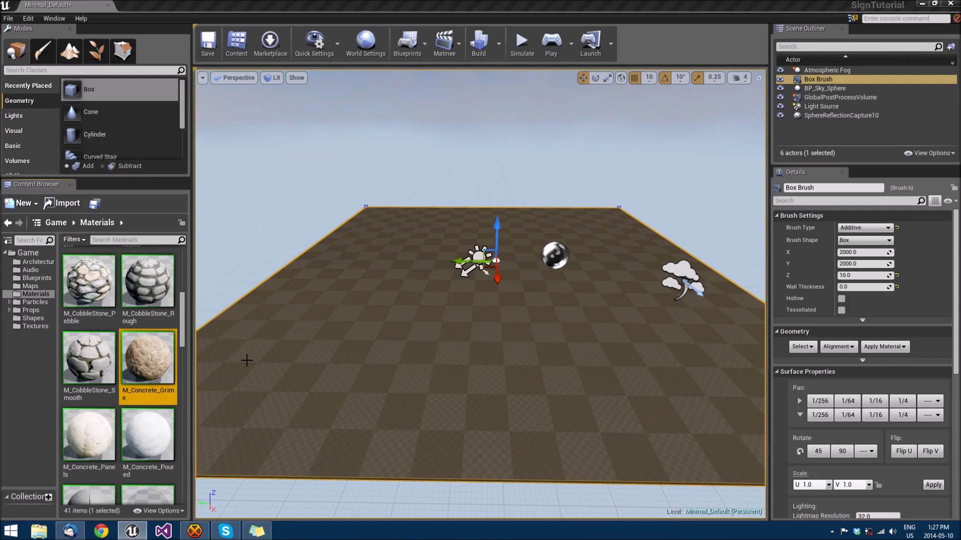
left_click(897, 347)
left_click(896, 358)
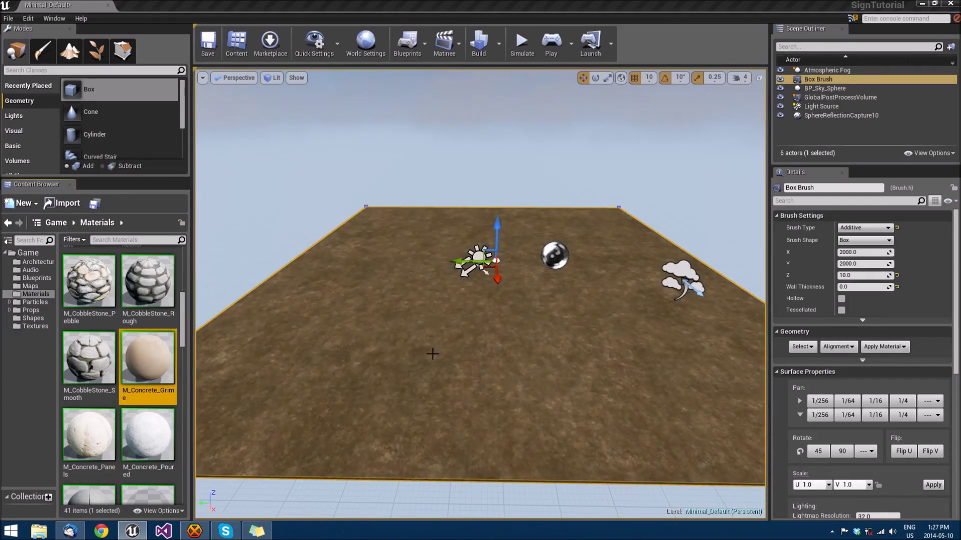
Nudge the ground brush slightly along its X axis
right_click_drag(429, 355, 296, 365)
right_click_drag(399, 366, 413, 284)
left_click_drag(403, 282, 414, 272)
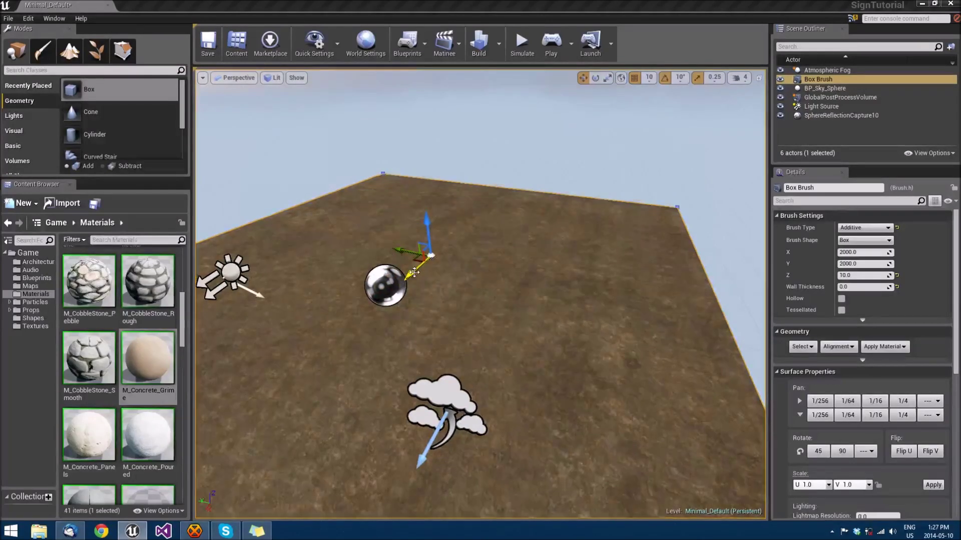
mouse_move(427, 263)
right_mouse_down()
mouse_move(441, 251)
mouse_move(387, 253)
mouse_move(423, 255)
right_mouse_up()
key("s")
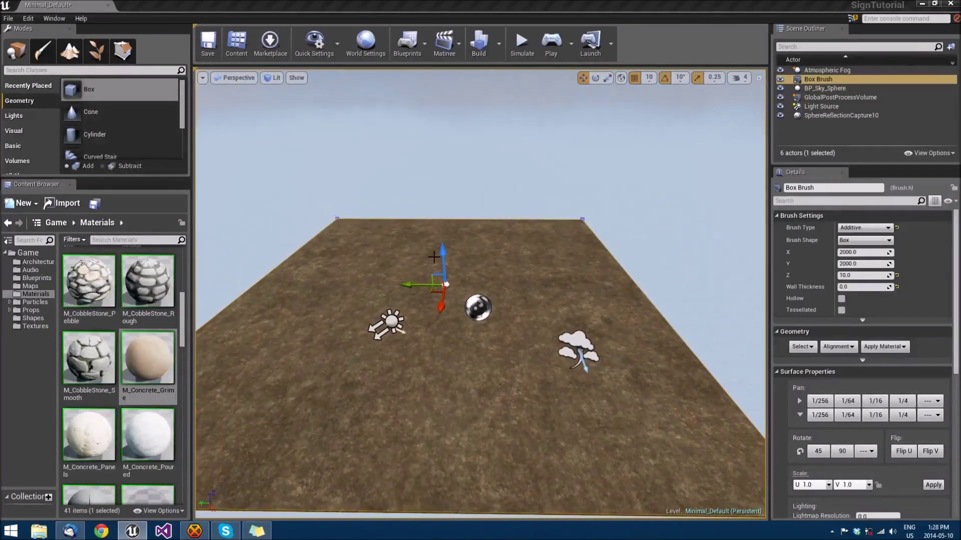
Place a second additive Box geometry brush on the ground surface
key("w")
right_click_drag(457, 214, 483, 185)
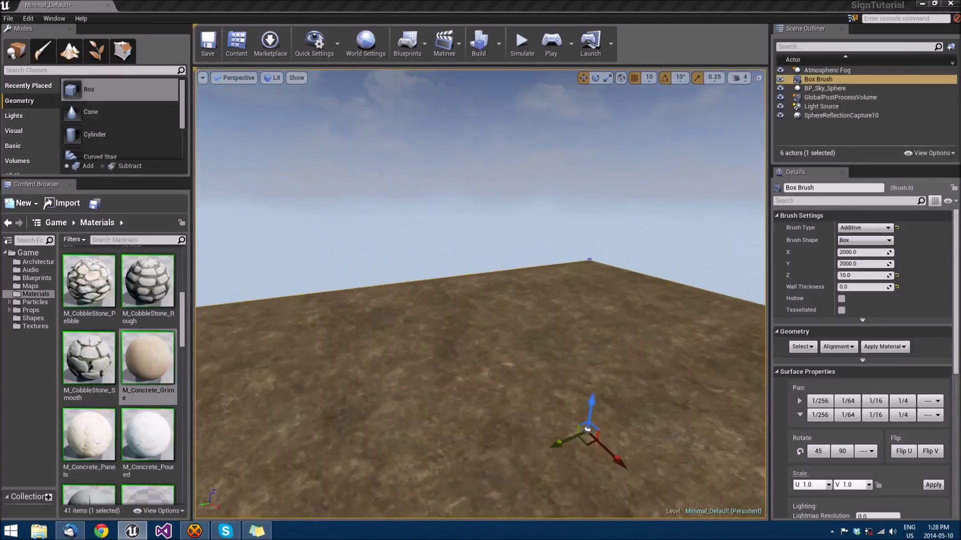
right_click_drag(408, 245, 395, 243)
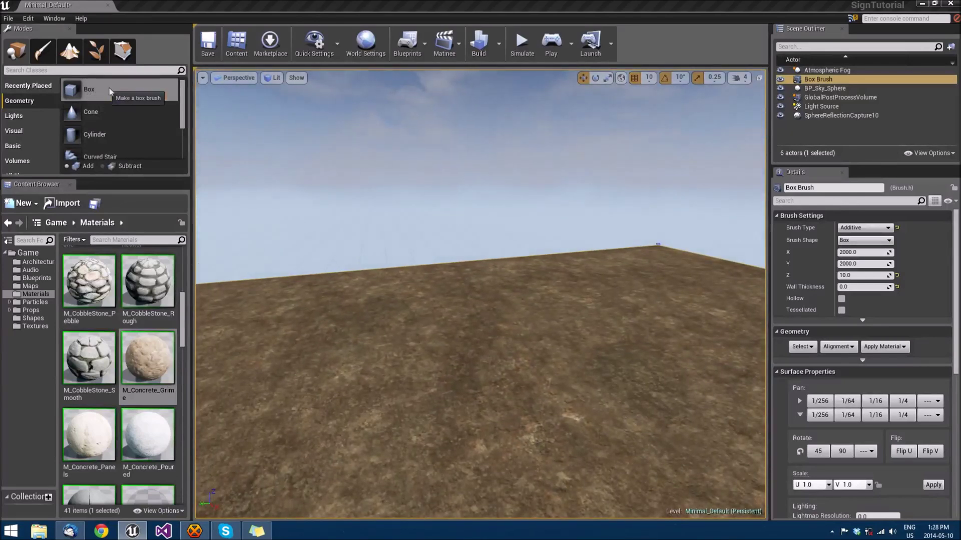
mouse_move(77, 90)
left_mouse_down()
mouse_move(436, 273)
mouse_move(455, 318)
mouse_move(429, 305)
mouse_move(418, 286)
left_mouse_up()
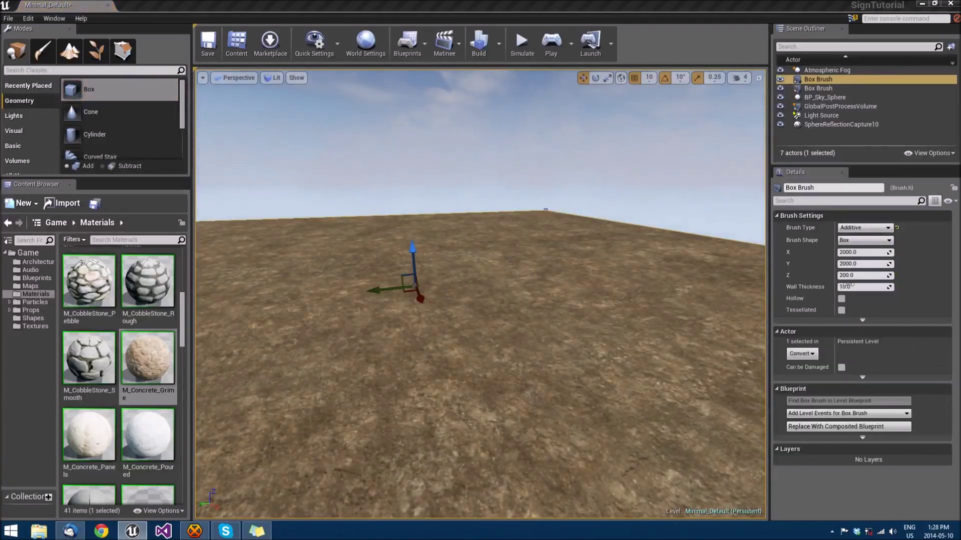
Size the second box brush as a thin post with X 10, Y 10 and Z 50
left_click(854, 252)
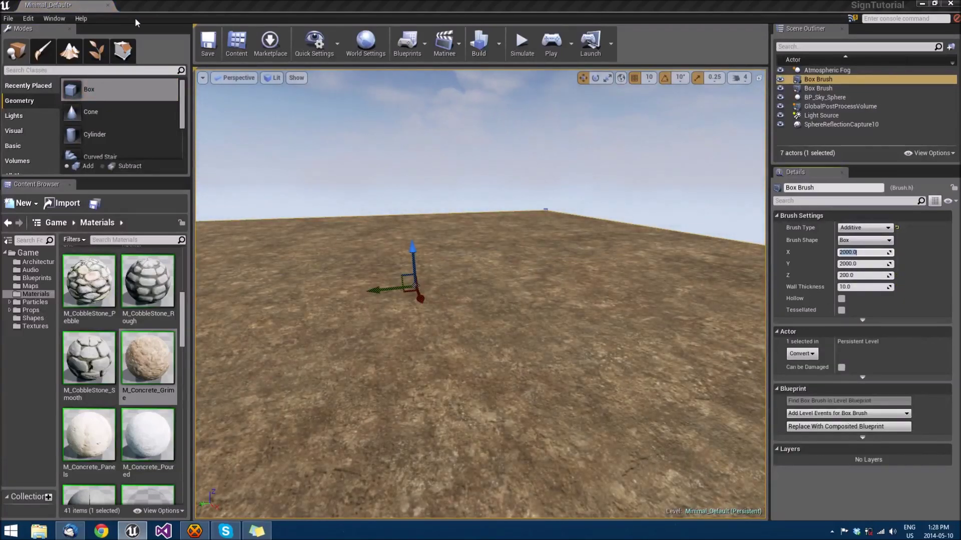
type("10")
key("Tab")
type("10")
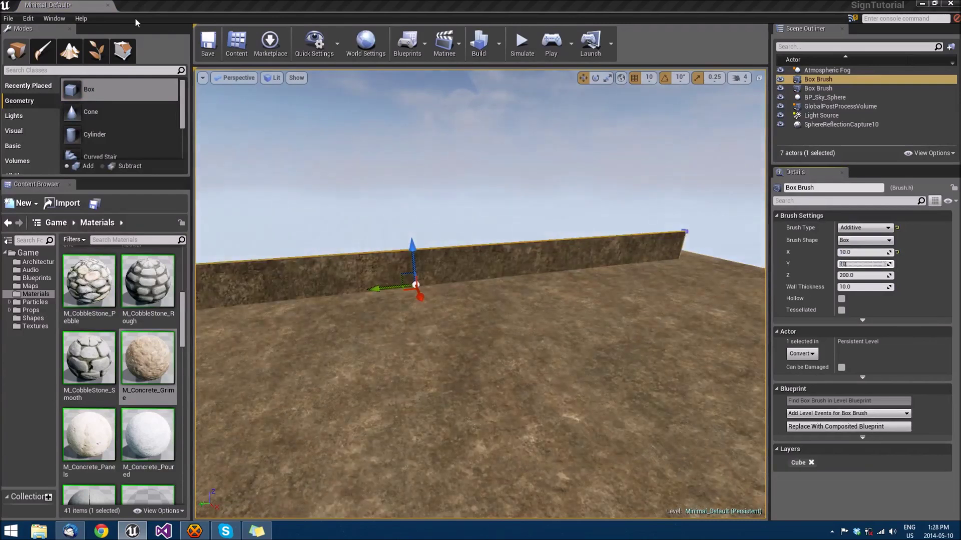
key("Tab")
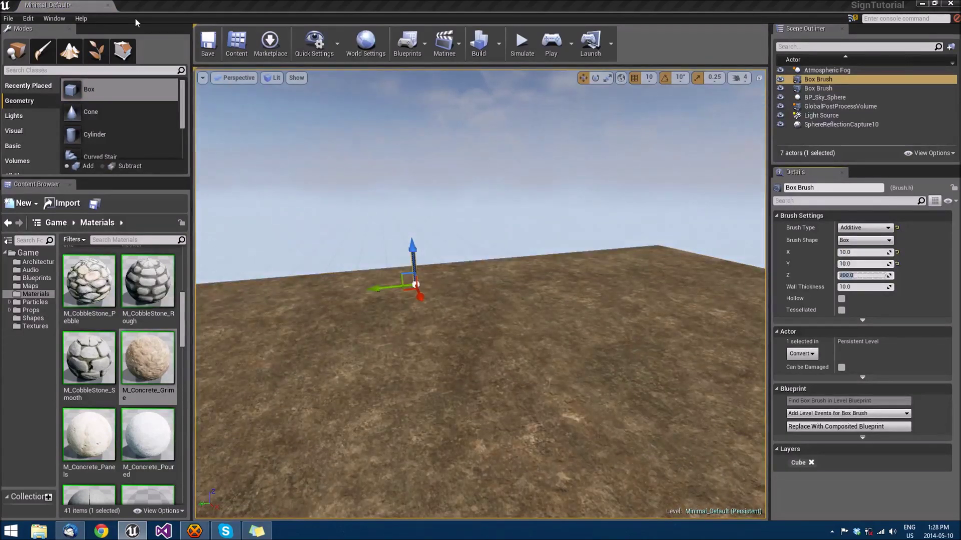
type("50")
key("Tab")
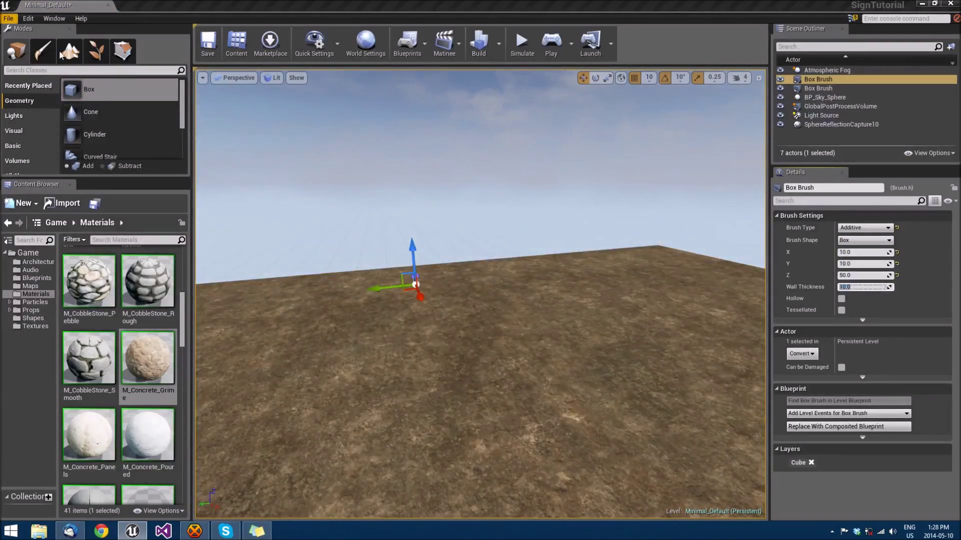
Raise the post brush along its Z axis and snap it down to stand on the ground
right_click_drag(450, 260, 475, 271)
left_click_drag(475, 270, 480, 191)
key("End")
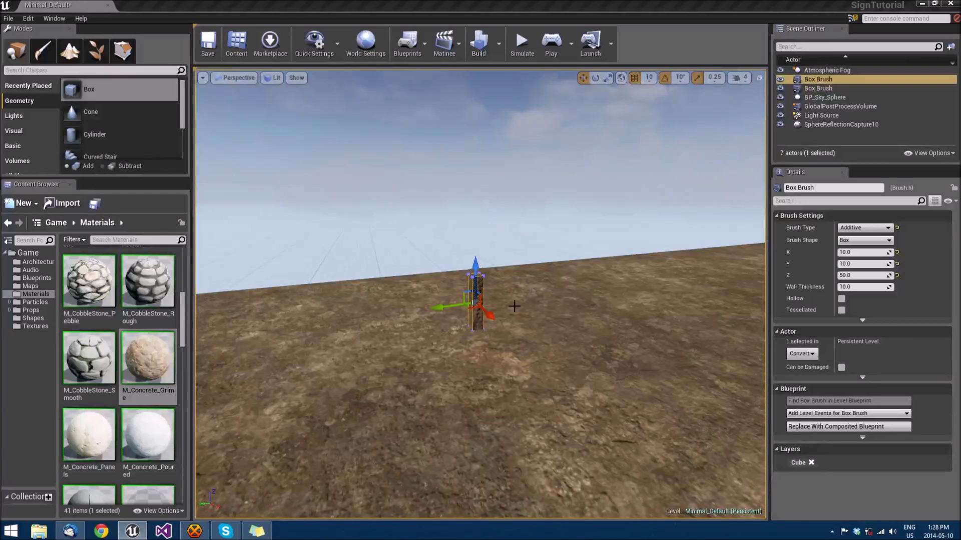
Duplicate the post brush straight up along the Z axis, above the original
right_click_drag(515, 306, 572, 293)
right_click_drag(512, 305, 494, 295)
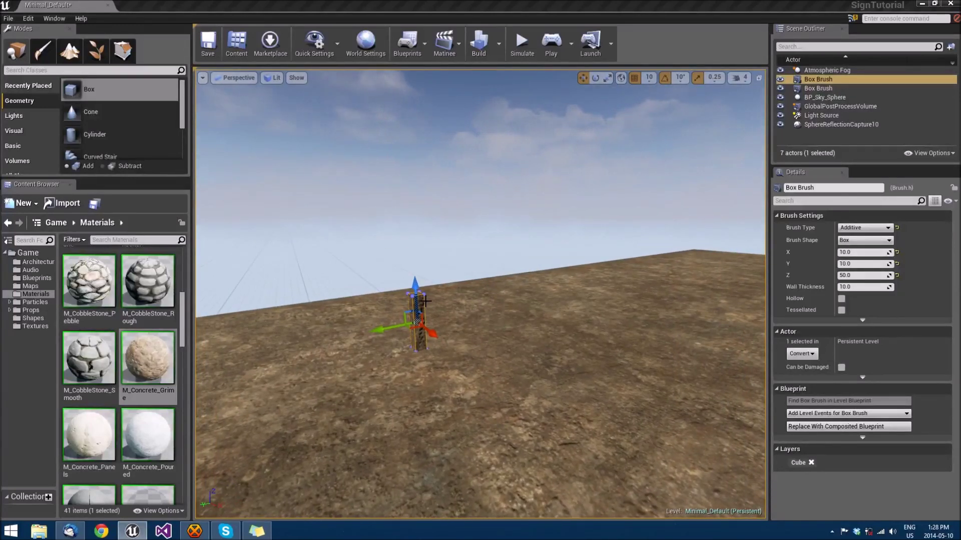
left_click_drag(415, 289, 411, 205, "alt")
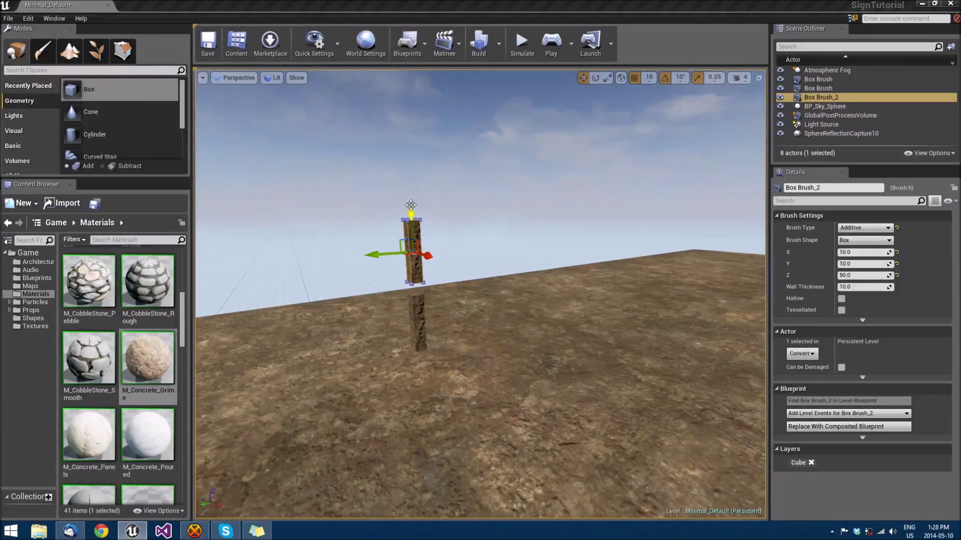
Try sizing the upper box brush with Y 50 and Z 100
left_click(851, 264)
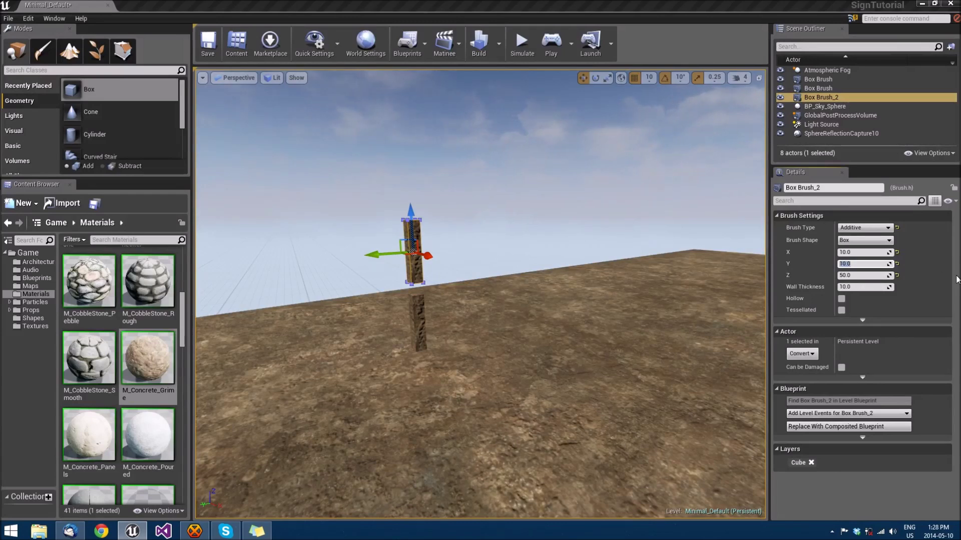
key("Tab")
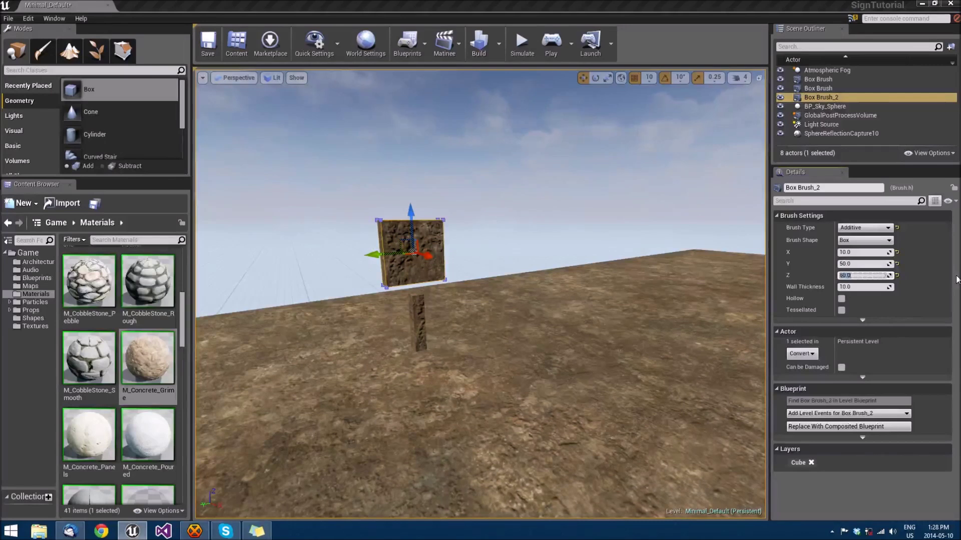
type("100")
key("Tab")
key("shift+Tab")
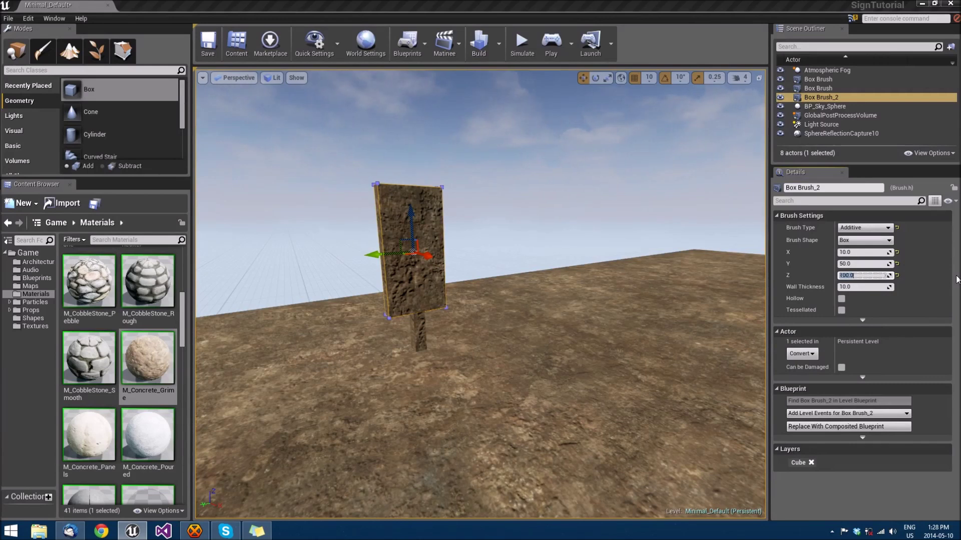
Resize the upper box brush into a wide sign board with Z 50 and Y 75, after trying Y 100
type("50")
key("shift+Tab")
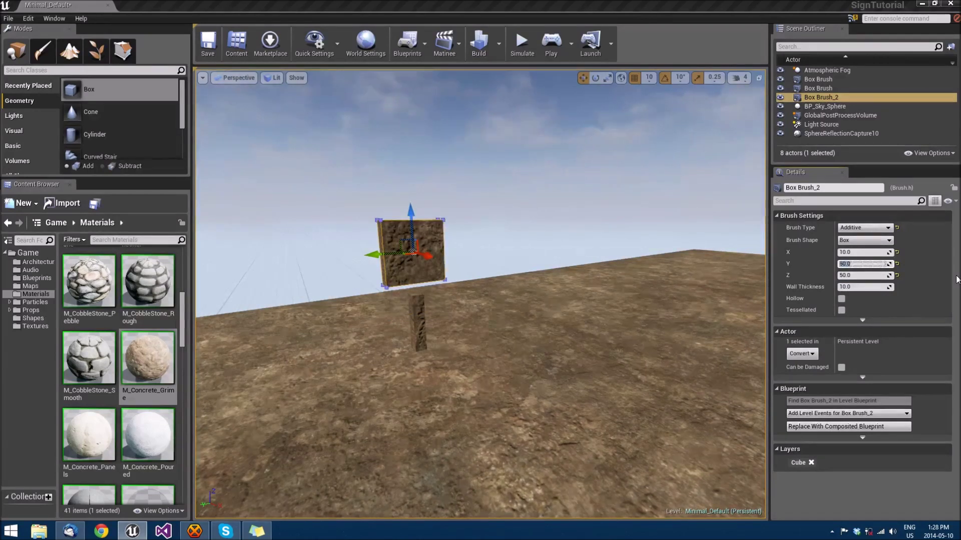
type("1")
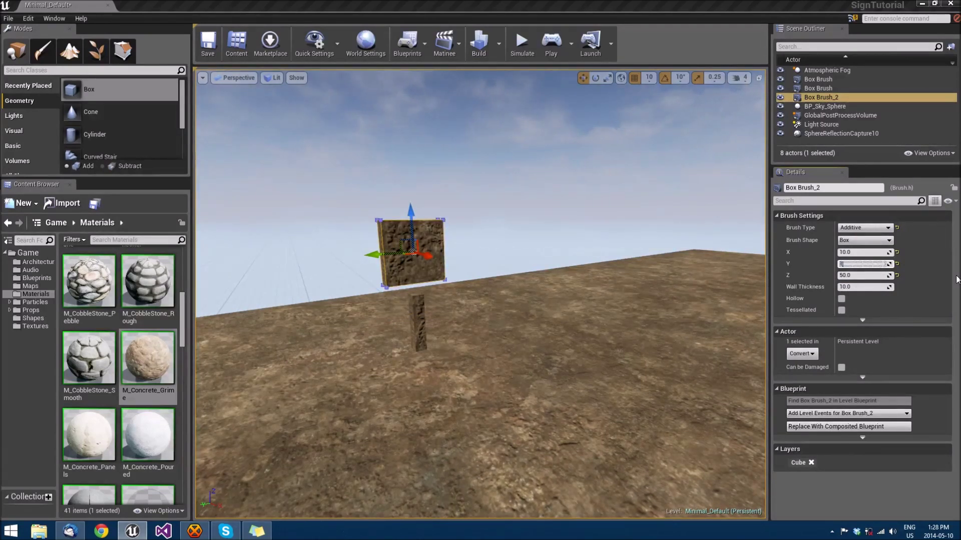
type("00")
key("Tab")
key("shift+Tab")
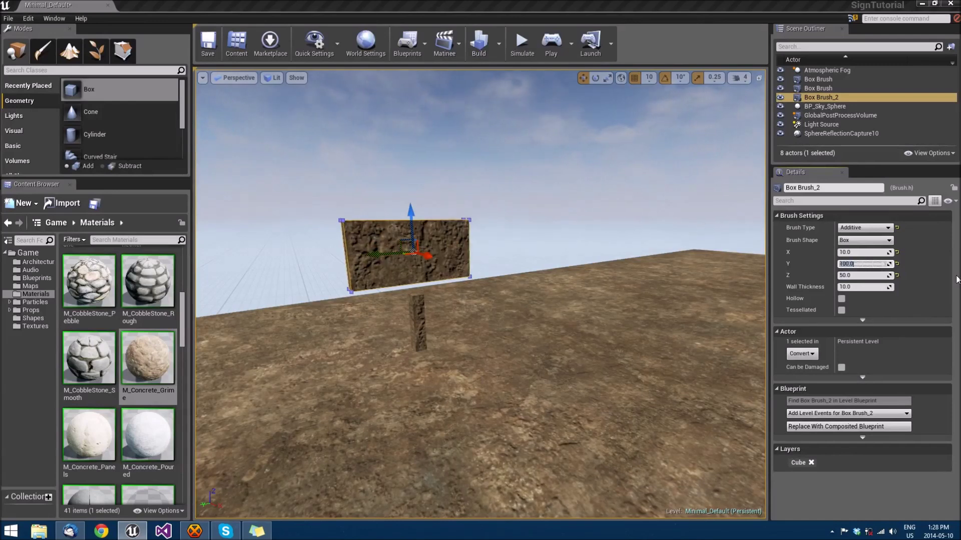
type("75")
key("Tab")
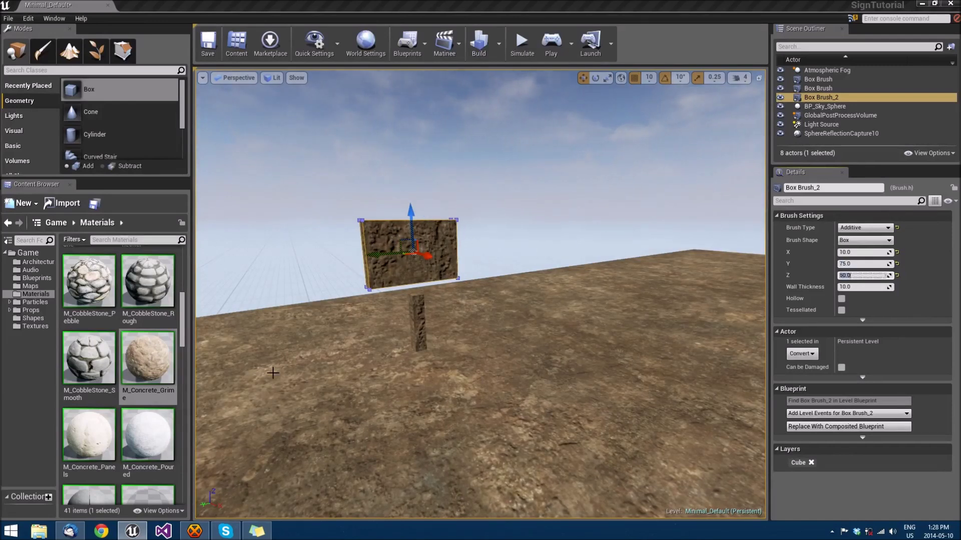
Snap the sign board brush down so it rests on top of the post
right_click_drag(439, 205, 432, 203)
left_click(446, 242)
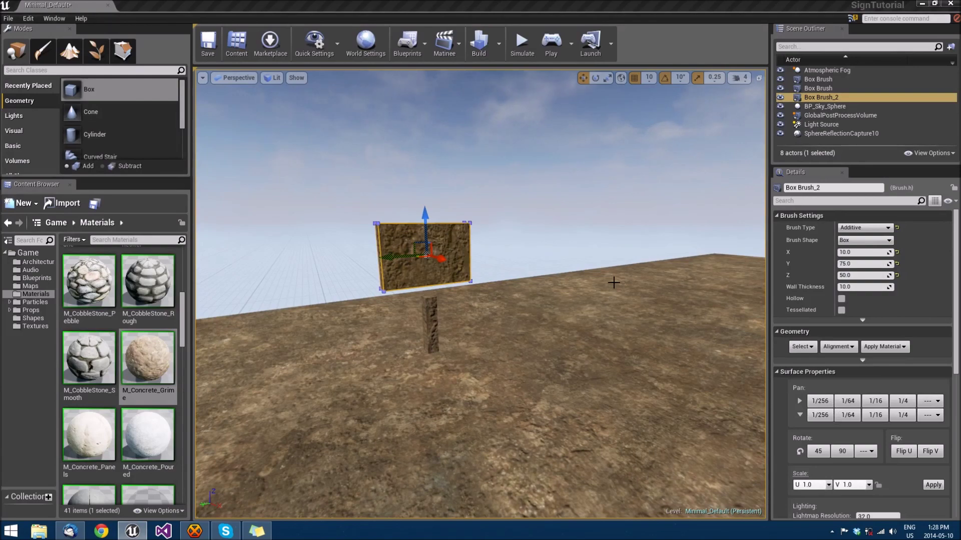
key("End")
key("a")
right_click_drag(386, 353, 444, 296)
key("d")
key("e")
key("d")
key("d")
key("a")
key("w")
key("s")
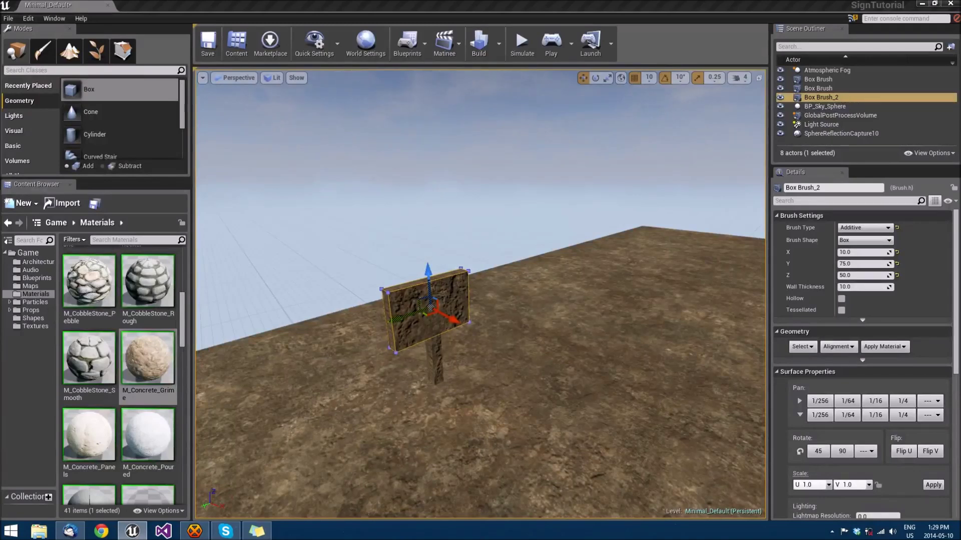
Apply the M_Wood_Pine material to the sign board brush
left_click(454, 291)
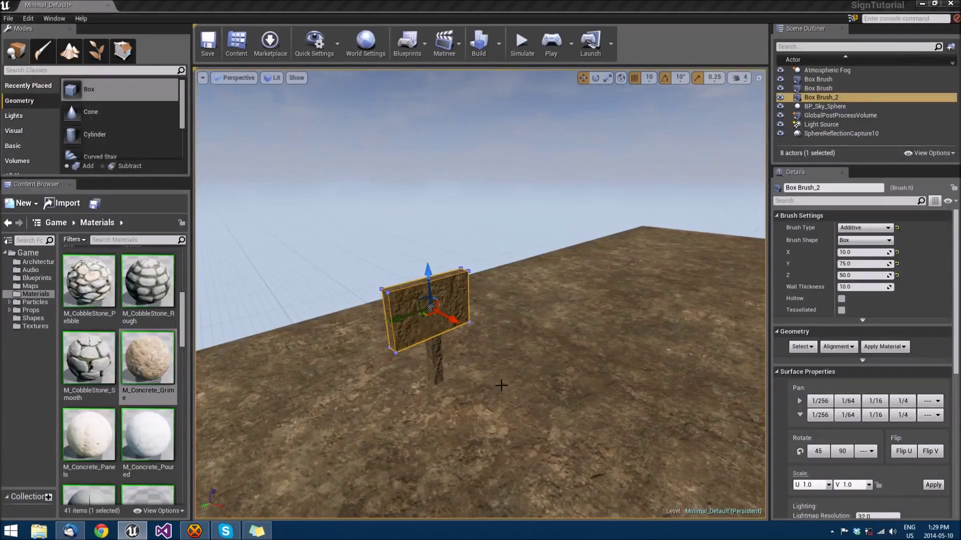
scroll(175, 422, "down", 10)
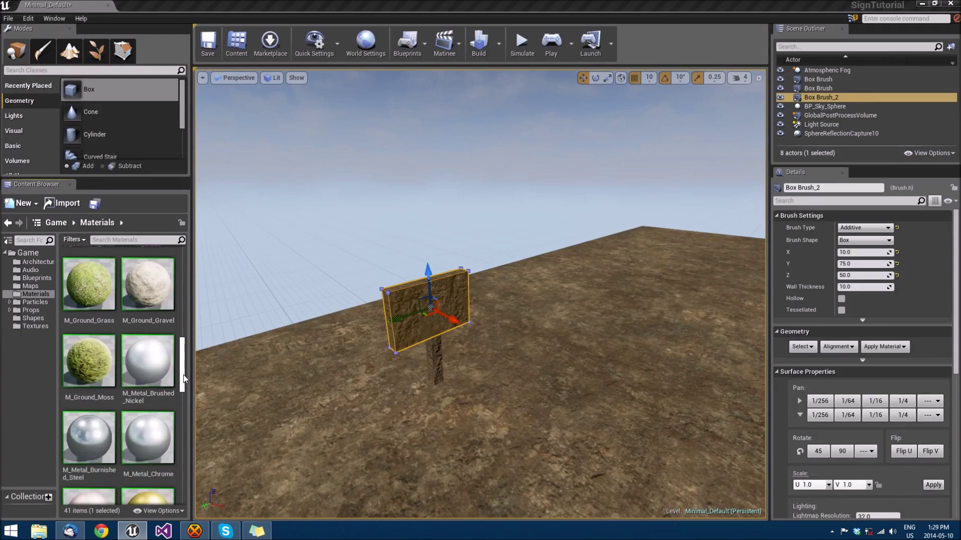
scroll(175, 422, "down", 3)
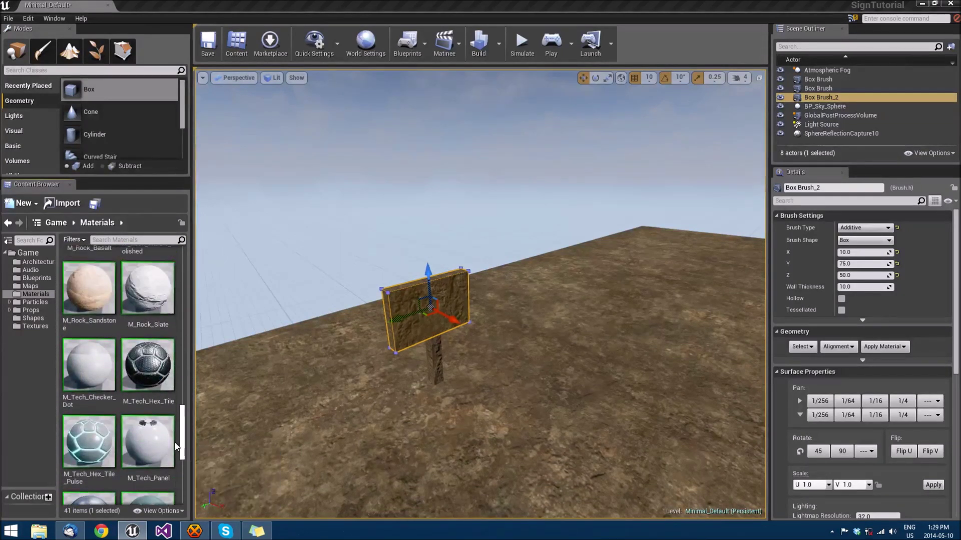
scroll(175, 443, "down", 5)
left_click(150, 394)
left_click(868, 347)
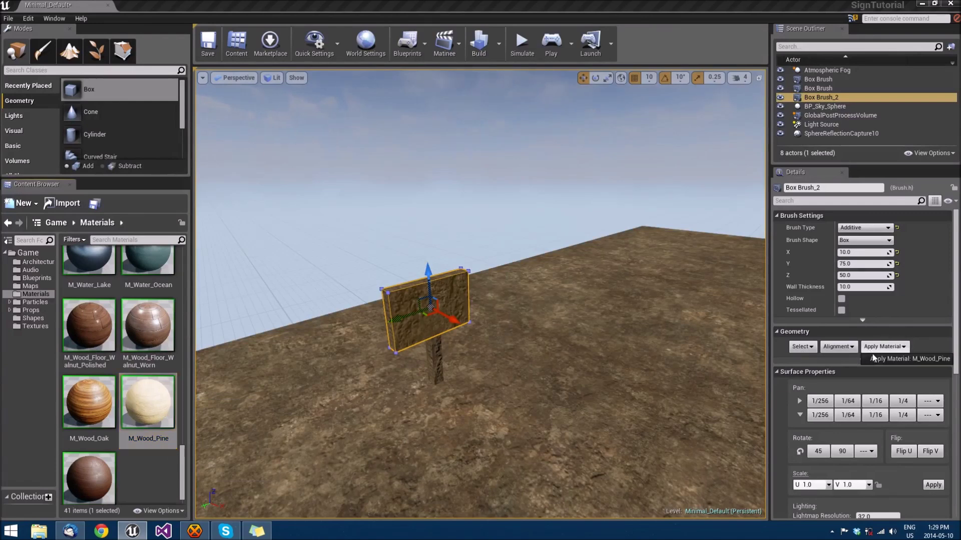
left_click(896, 358)
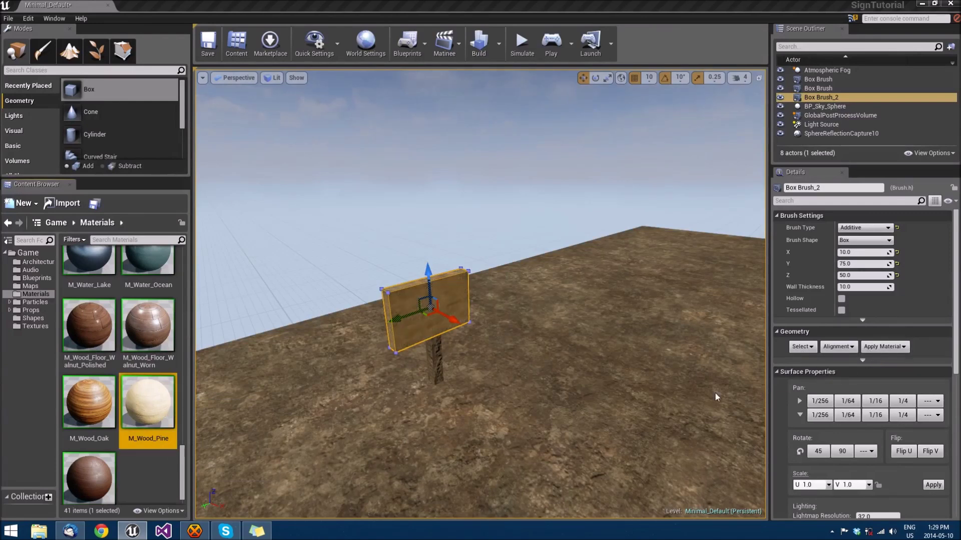
Apply the M_Wood_Pine material to the post brush and deselect it
left_click(431, 355)
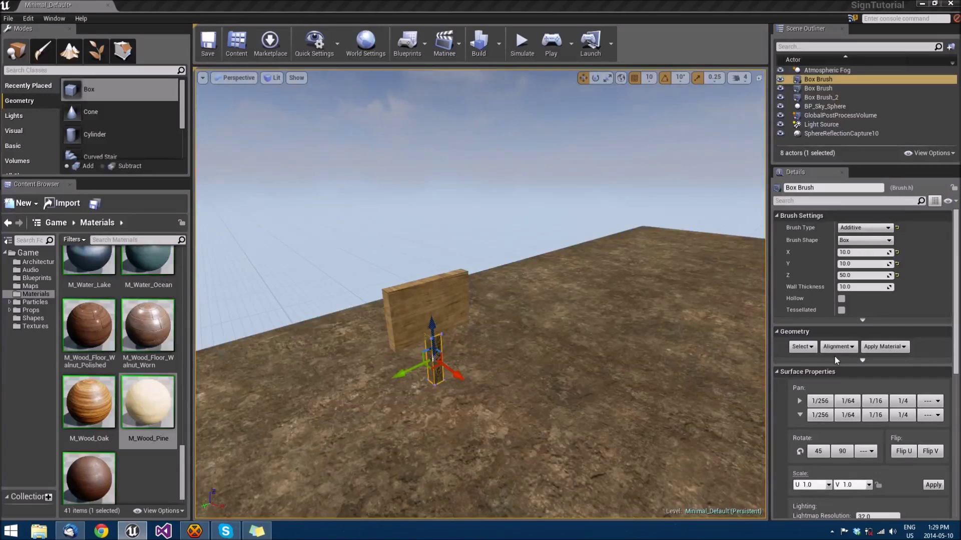
left_click(574, 294)
right_click(513, 218)
left_click(429, 194)
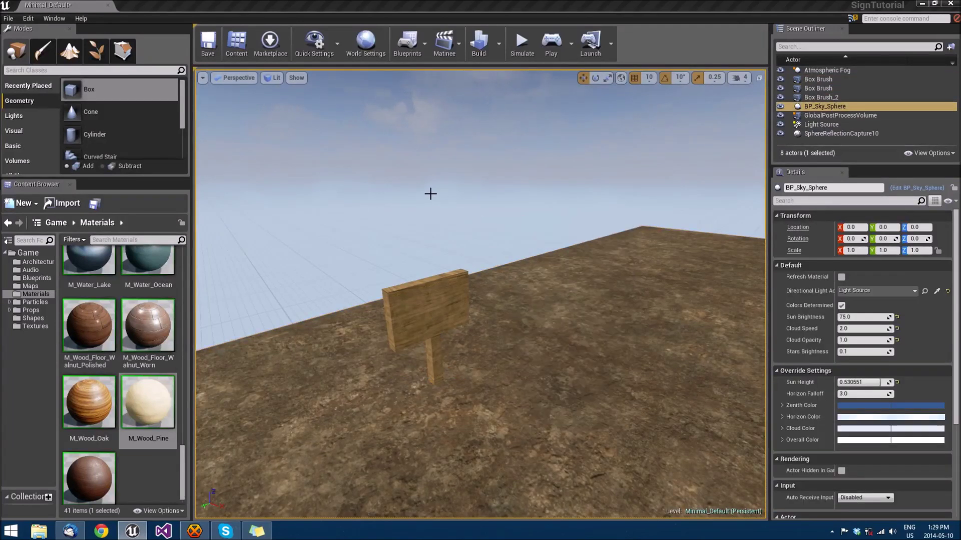
Select the board and post brushes together and start converting them to a static mesh
left_click(403, 278)
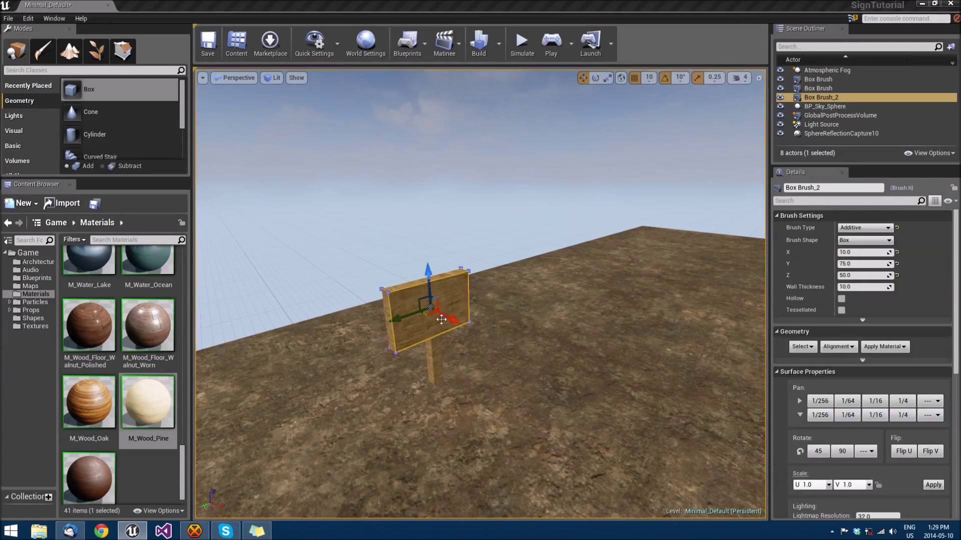
left_click(435, 355, "ctrl")
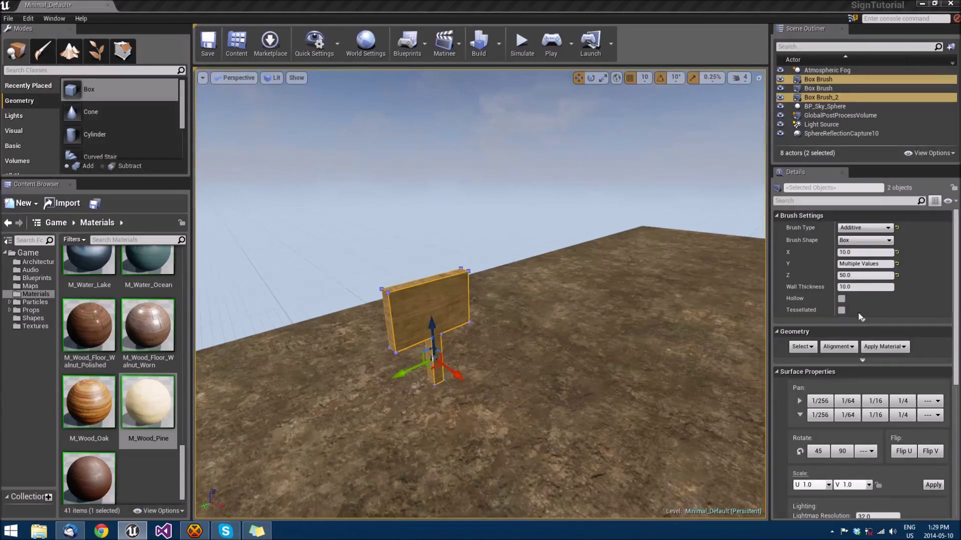
left_click(862, 320)
left_click(884, 341)
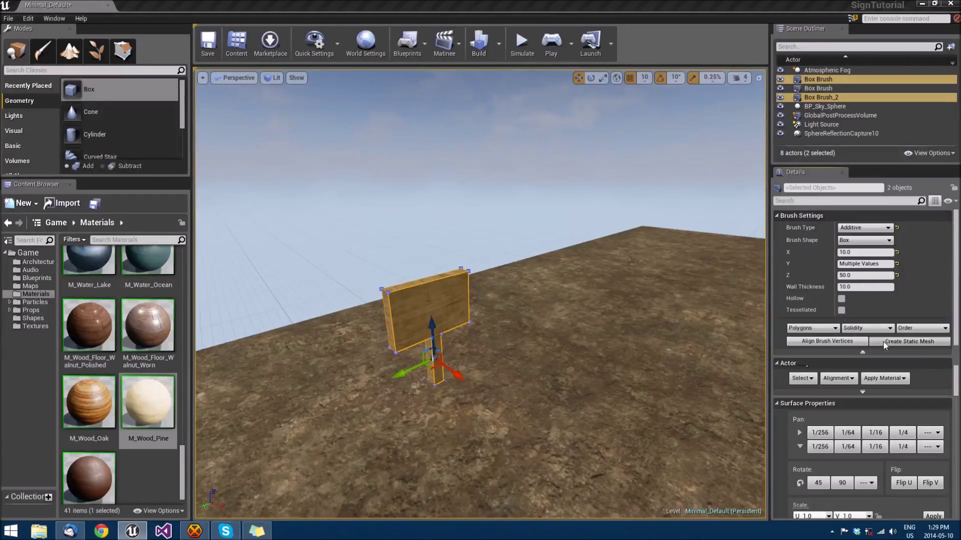
Create the static mesh with the path /Game/BSP2Mesh/SignMesh
left_click_drag(854, 358, 879, 360)
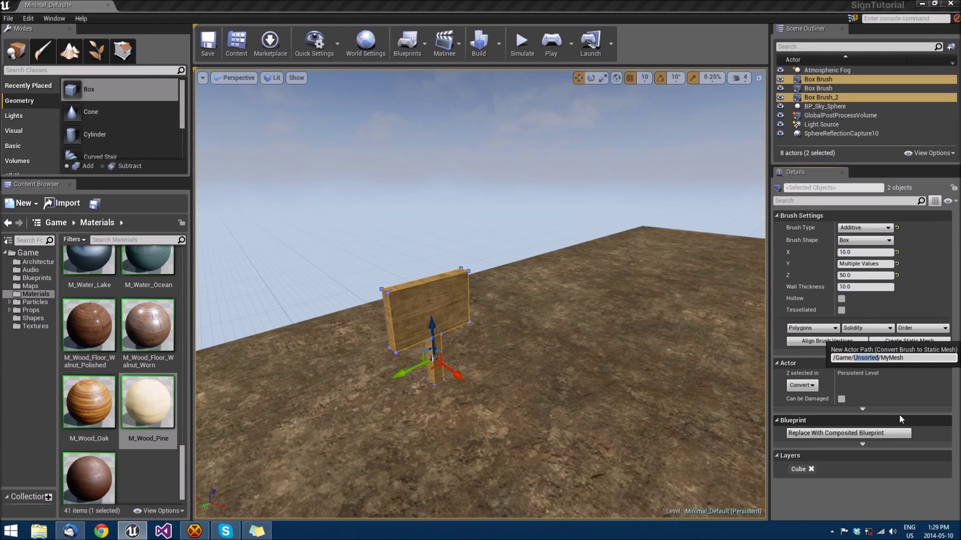
type("BSP2Mesh")
key("Right")
key("shift+Right")
key("shift+Right")
key("shift+Right")
key("shift+Right")
key("shift+Right")
key("shift+Right")
type("SignMesh")
key("Return")
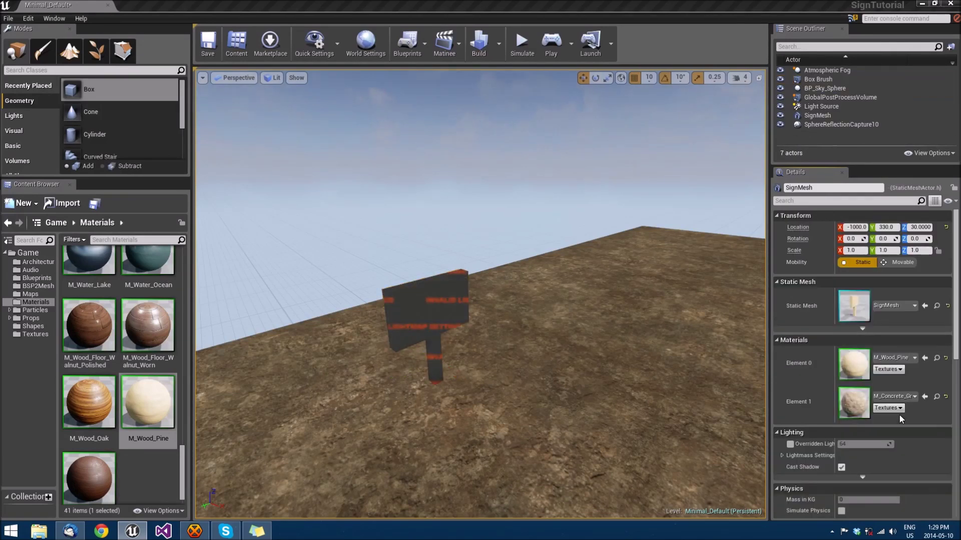
Open the sign's mesh in the Static Mesh Editor with its build settings expanded, docked beside the level tab
scroll(898, 413, "down", 3)
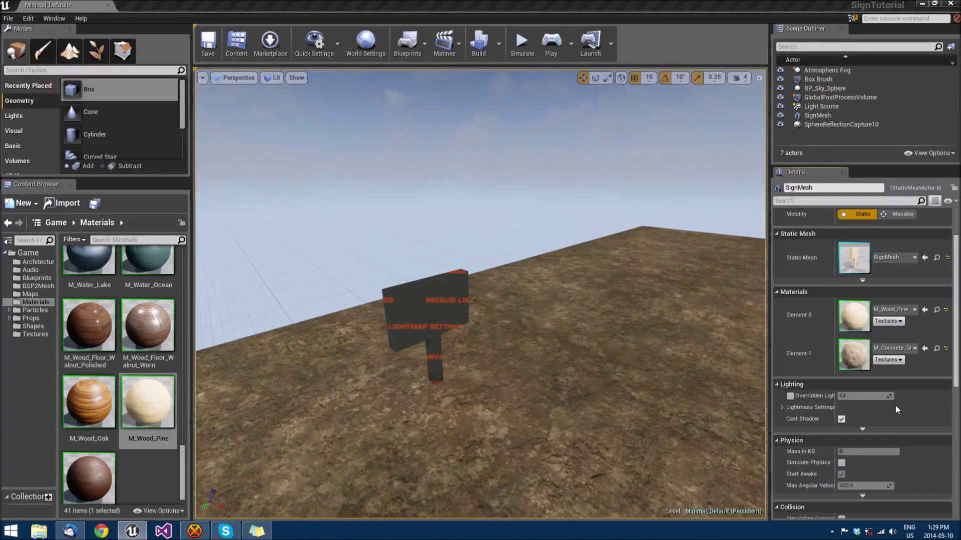
left_click(400, 302)
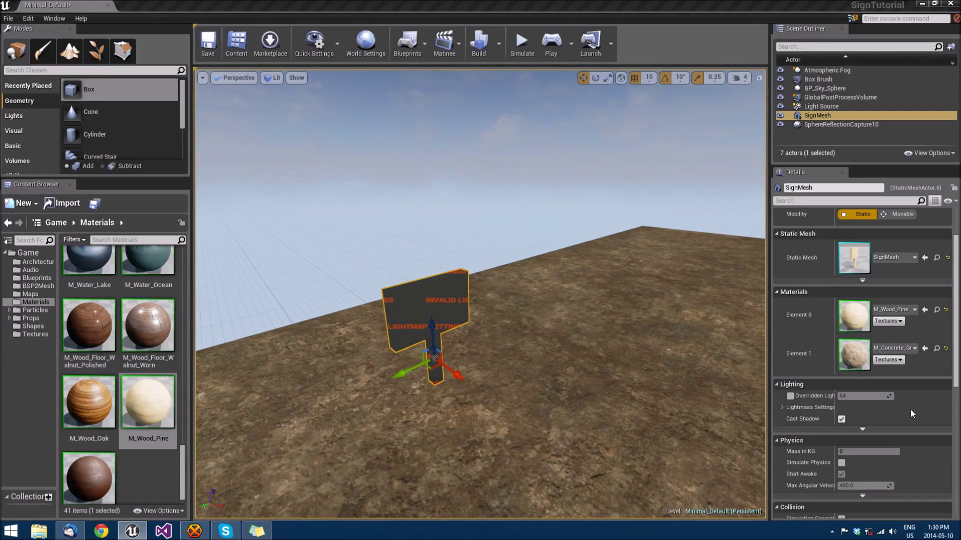
scroll(911, 409, "up", 3)
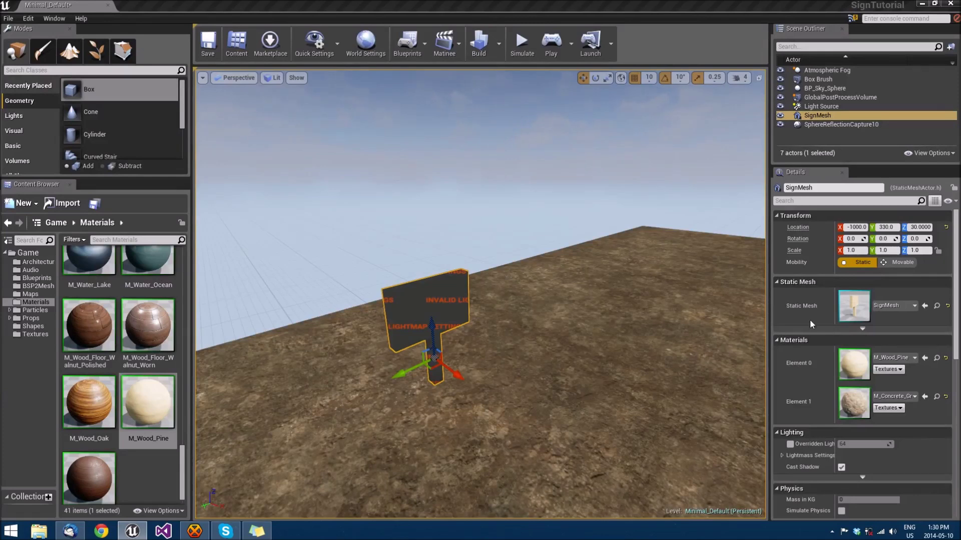
double_click(855, 308)
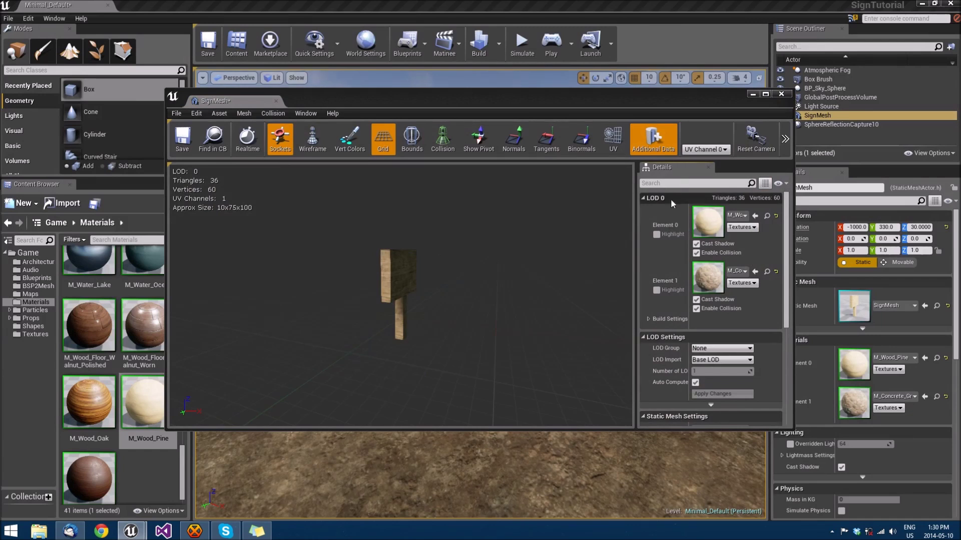
left_click(648, 319)
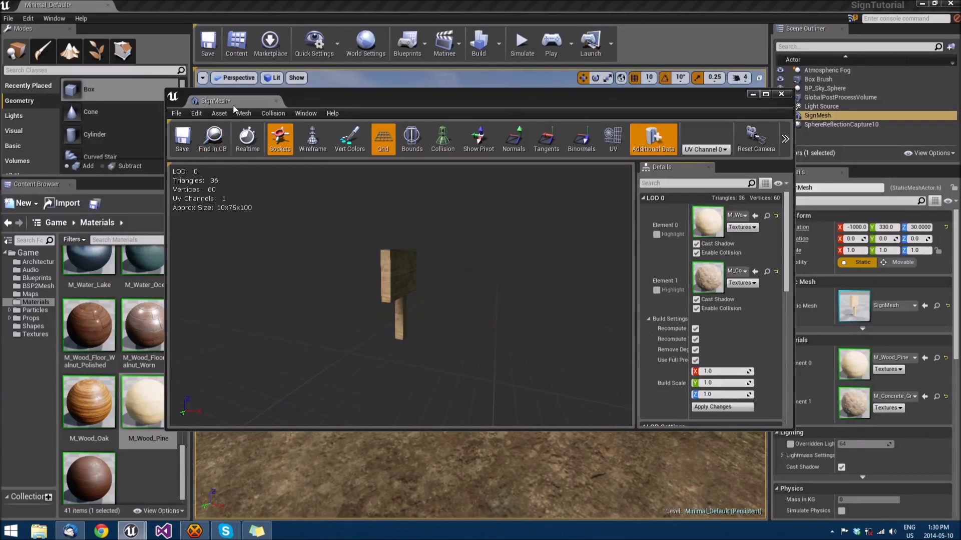
left_click_drag(215, 100, 170, 4)
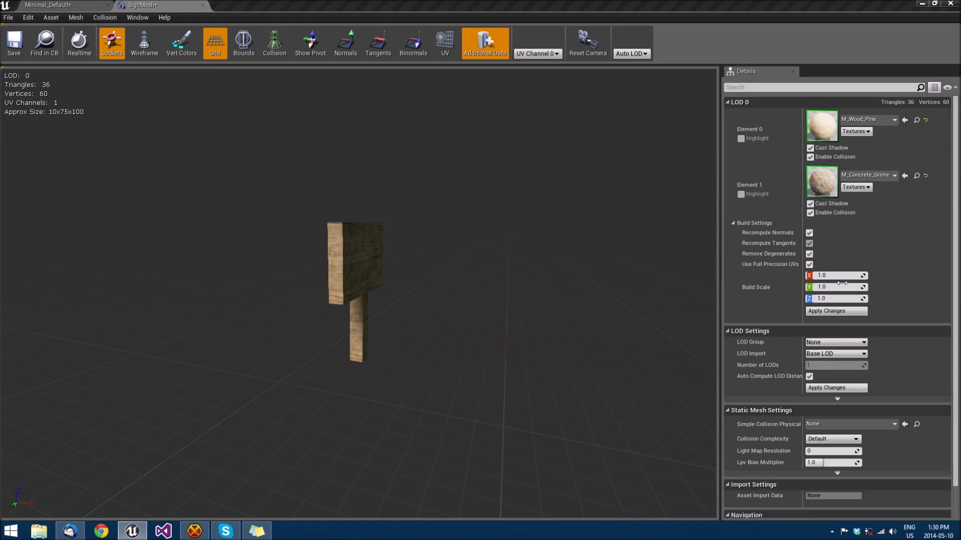
Apply the LOD 0 build settings, set the mesh's Light Map Resolution to 64 and save SignMesh
left_click(831, 312)
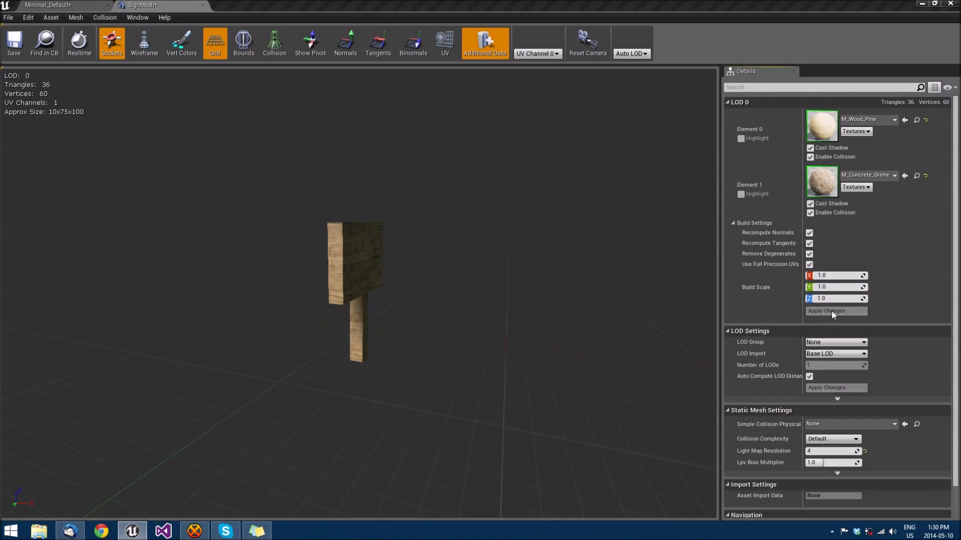
left_click(819, 451)
type("4")
key("Return")
type("64")
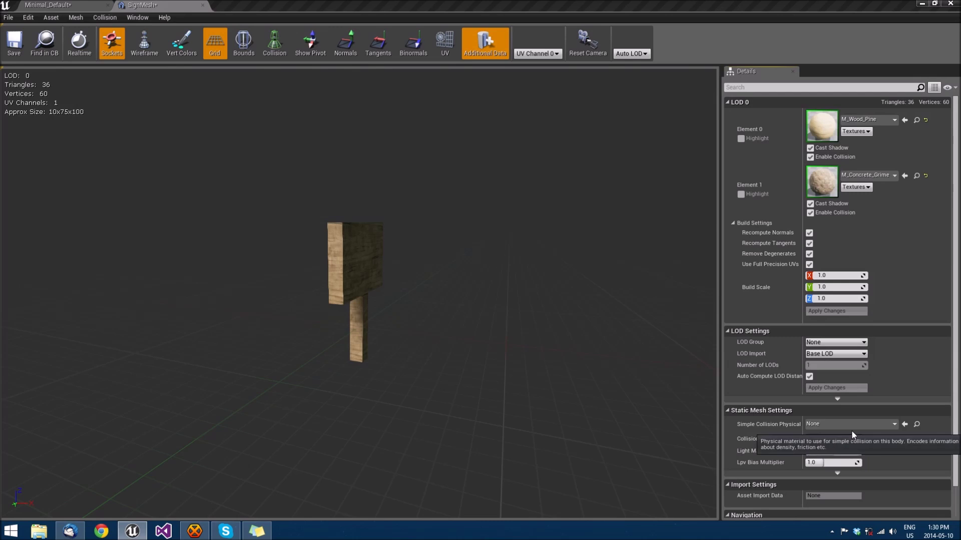
key("Tab")
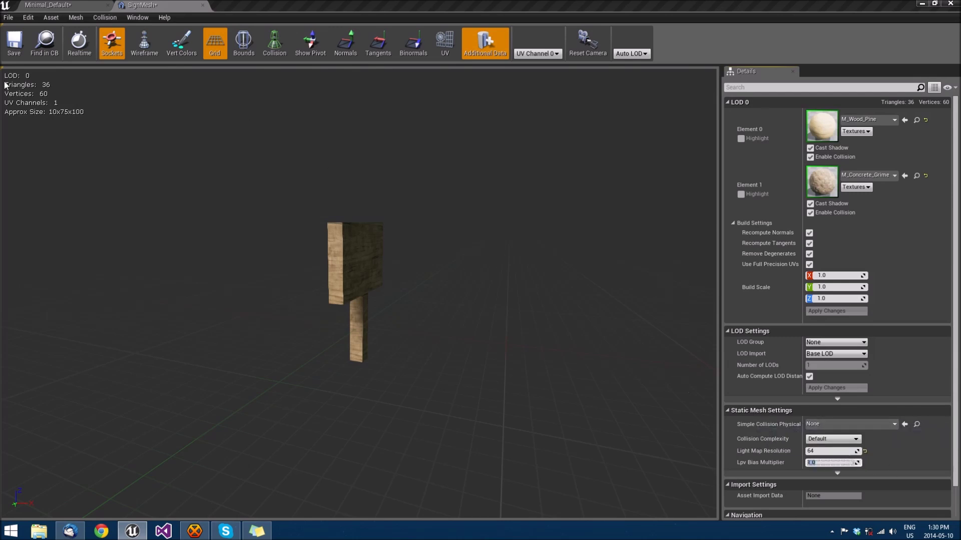
left_click(14, 42)
Return to the Minimal_Default level and build its lighting
left_click(74, 4)
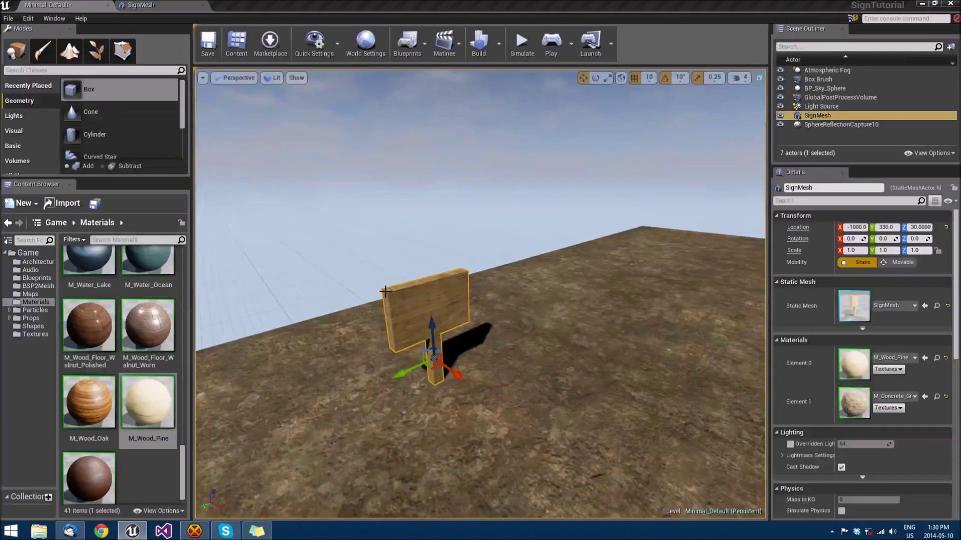
right_click_drag(409, 252, 381, 274)
scroll(409, 251, "down", 5)
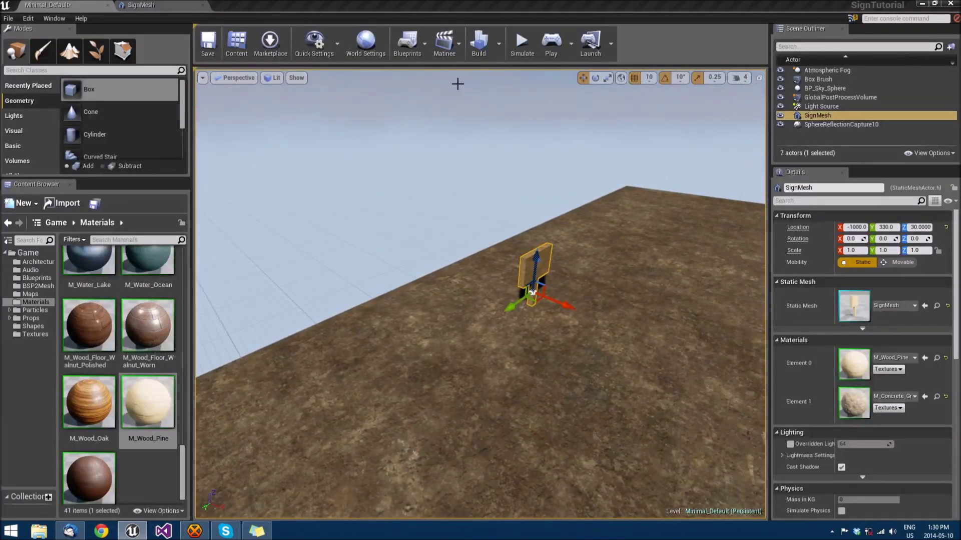
left_click(478, 44)
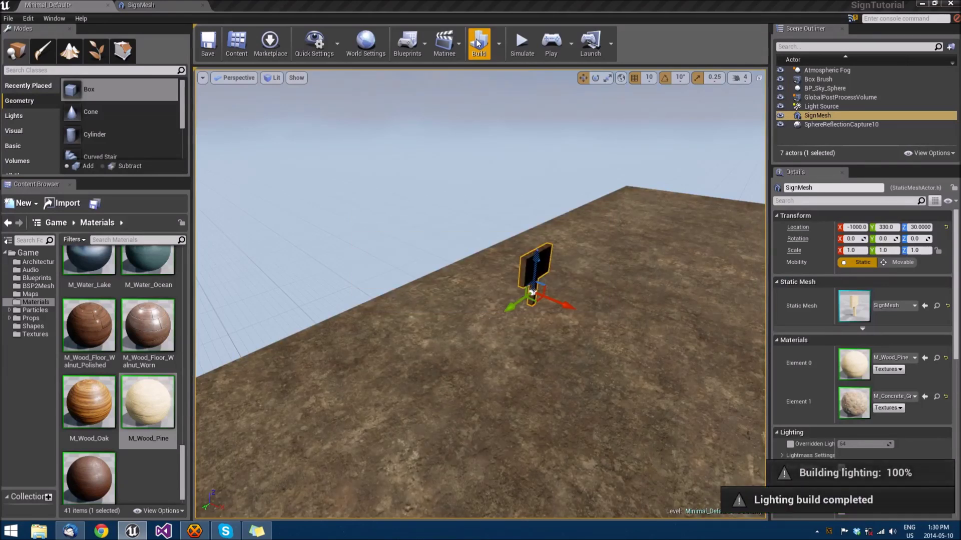
Move the SignMesh actor along the X axis to X 220
key("a")
key("w")
right_click_drag(523, 219, 196, 173)
key("d")
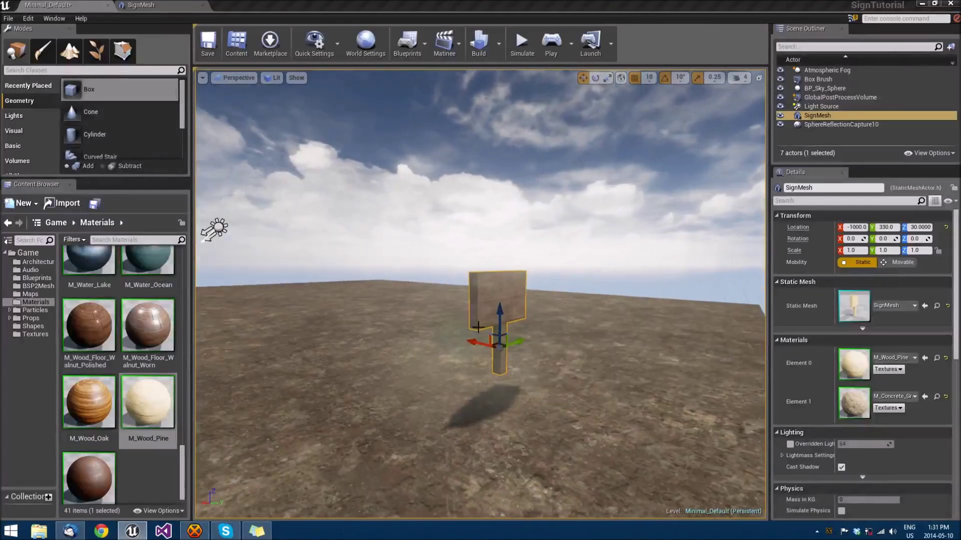
left_click_drag(473, 344, 246, 305)
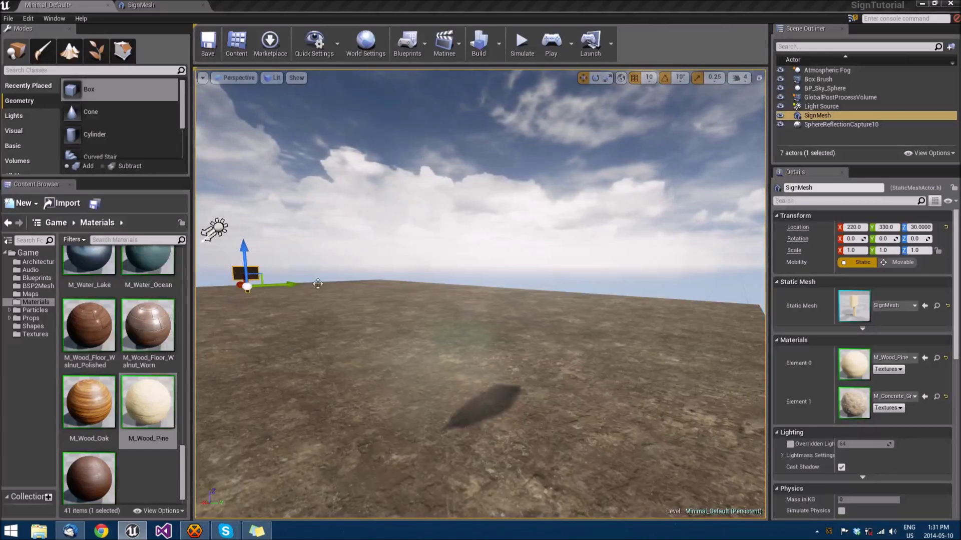
Rebuild the level's lighting with the SignMesh actor at its current position
right_click_drag(317, 283, 365, 273)
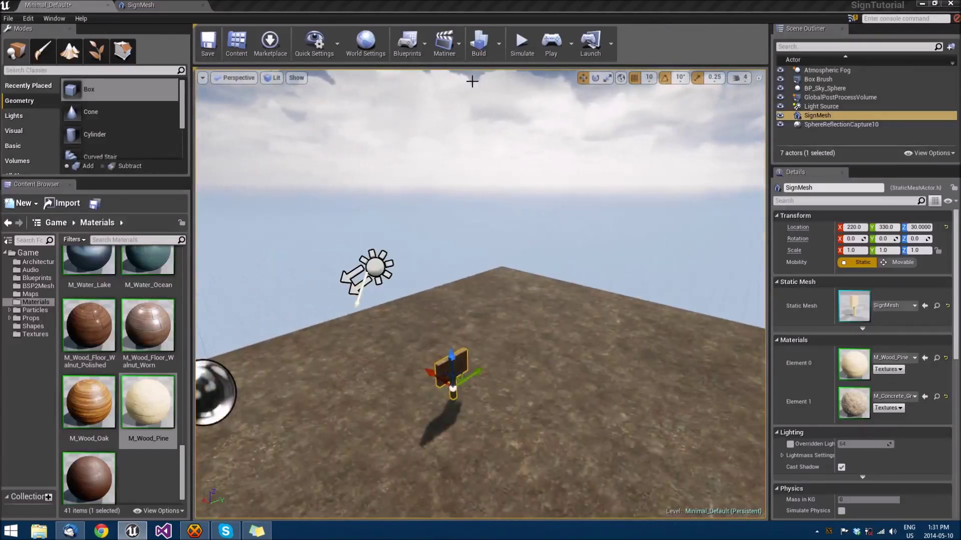
left_click(479, 42)
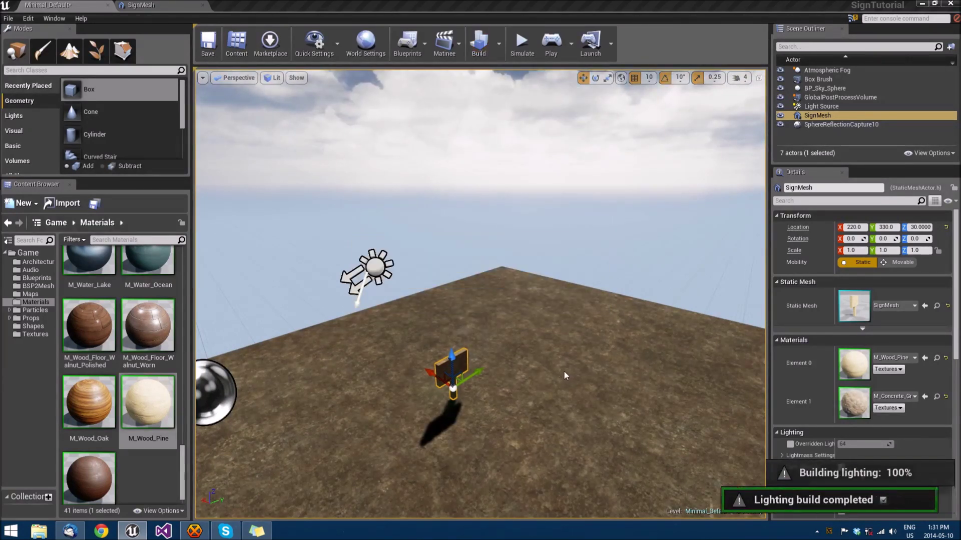
Move the SignMesh actor along the X axis to X 630 and rebuild the level's lighting
right_click_drag(535, 311, 471, 353)
key("w")
key("a")
key("d")
key("w")
left_click_drag(452, 381, 359, 302)
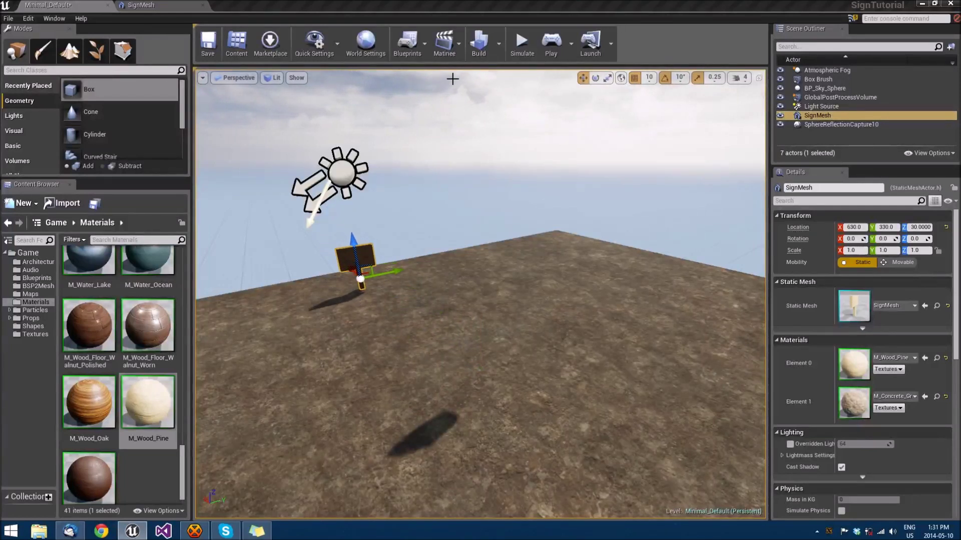
left_click(480, 50)
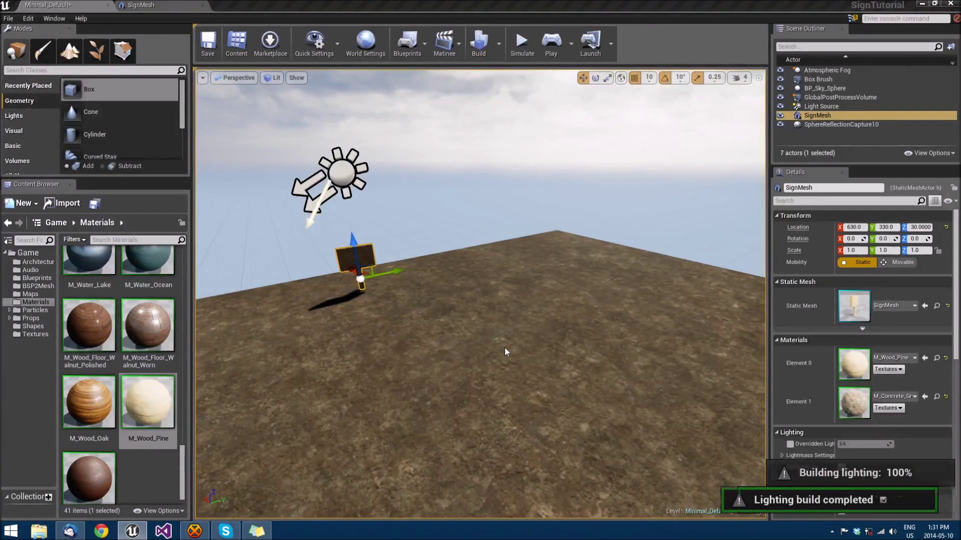
Move the SignMesh actor along the Y axis to Y 190
right_click_drag(481, 293, 505, 334)
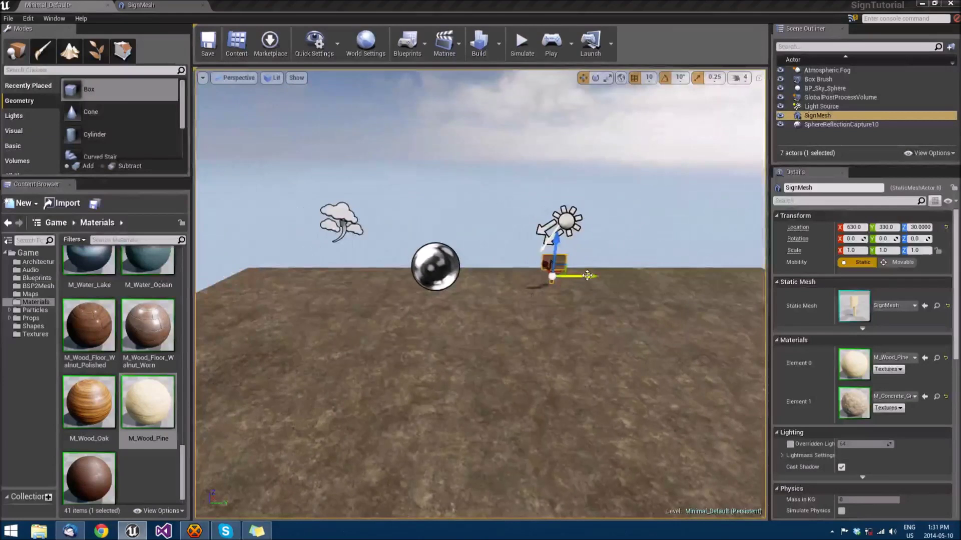
left_click_drag(577, 276, 538, 276)
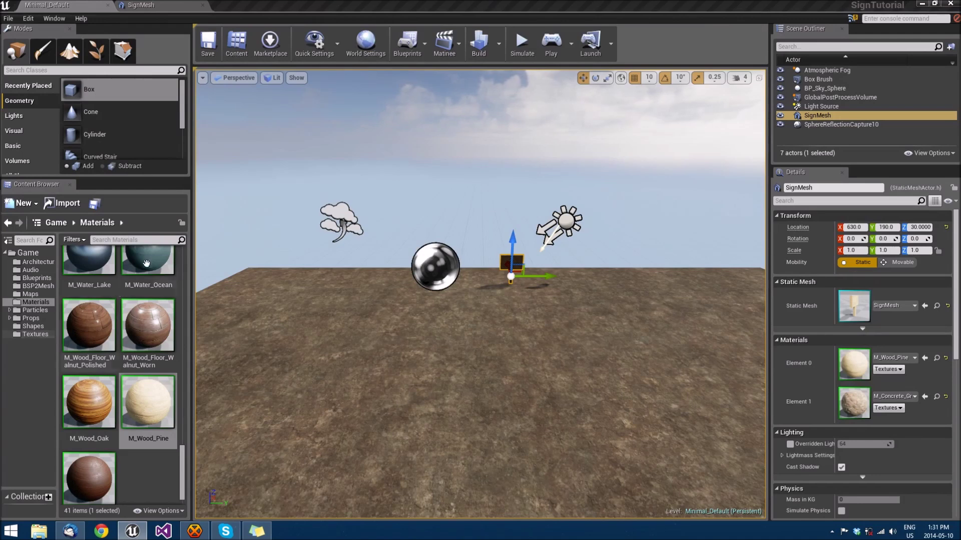
Add a C++ class named SignTutorialGameMode with Game Mode as its parent and open its code in Visual Studio
left_click(9, 19)
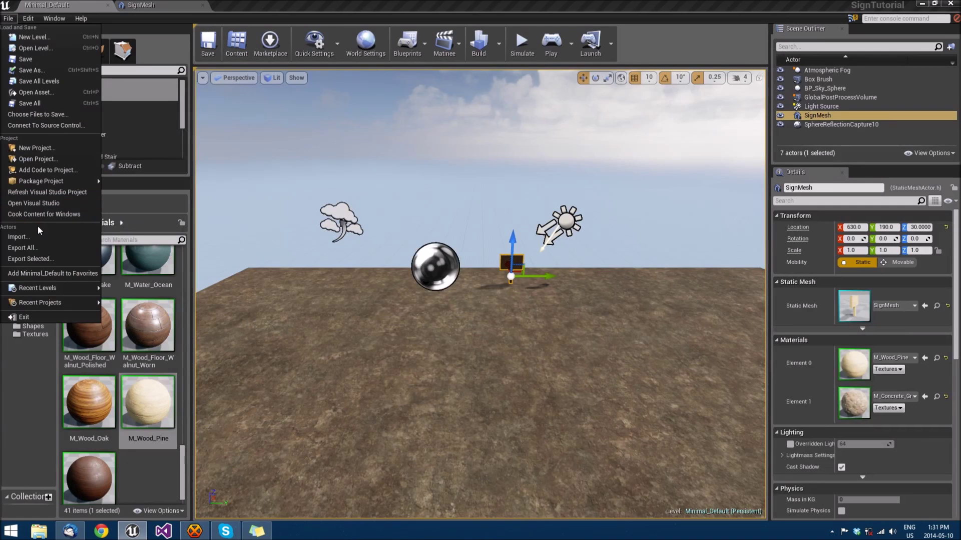
left_click(43, 170)
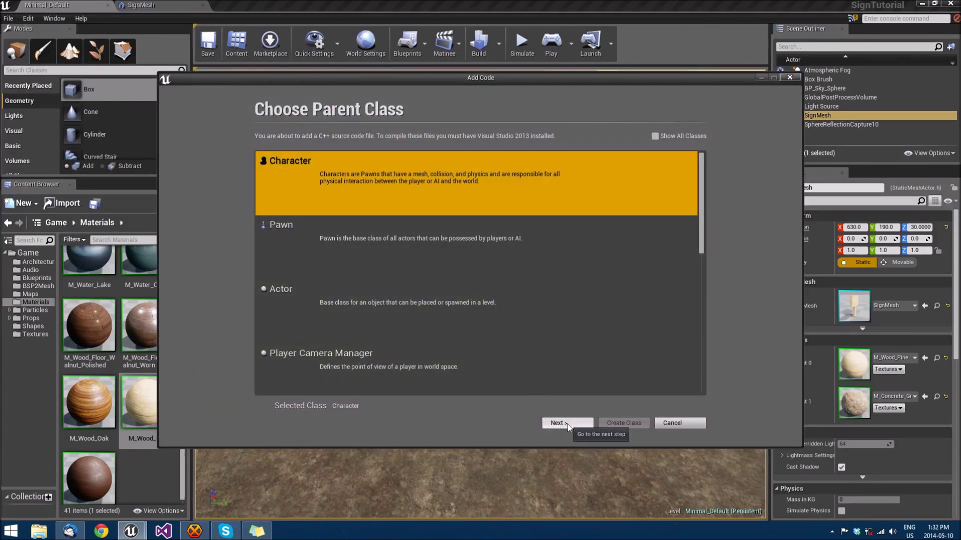
left_click_drag(703, 197, 705, 278)
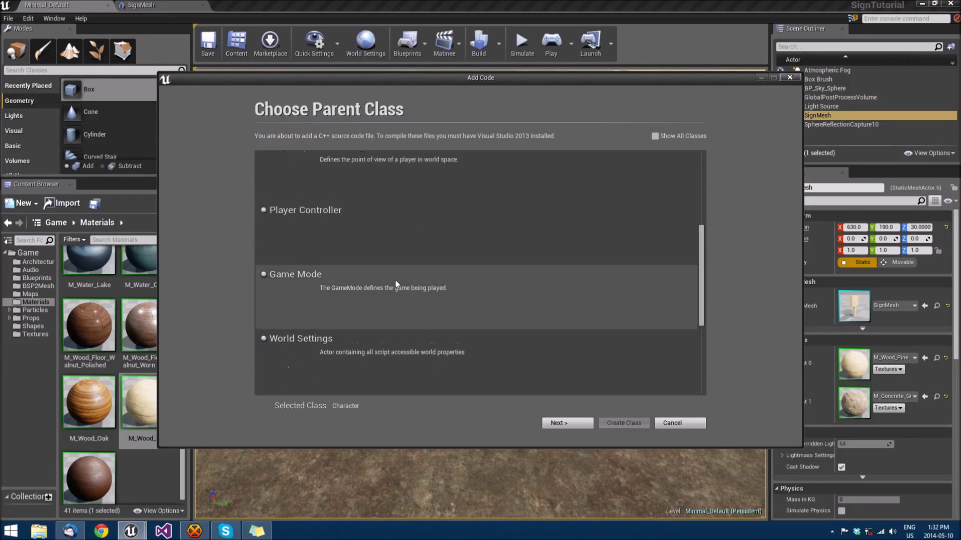
left_click(397, 285)
left_click(573, 423)
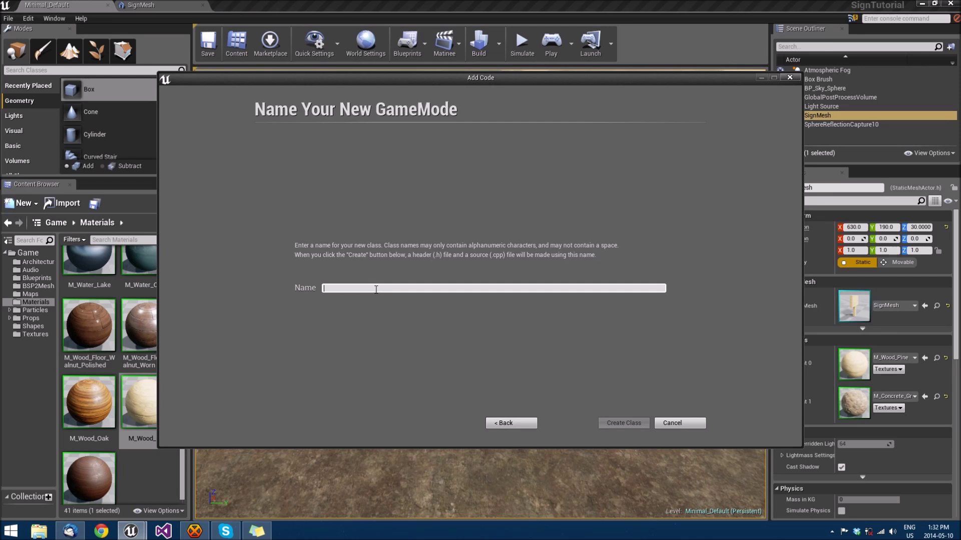
type("SignTutorialGameMode")
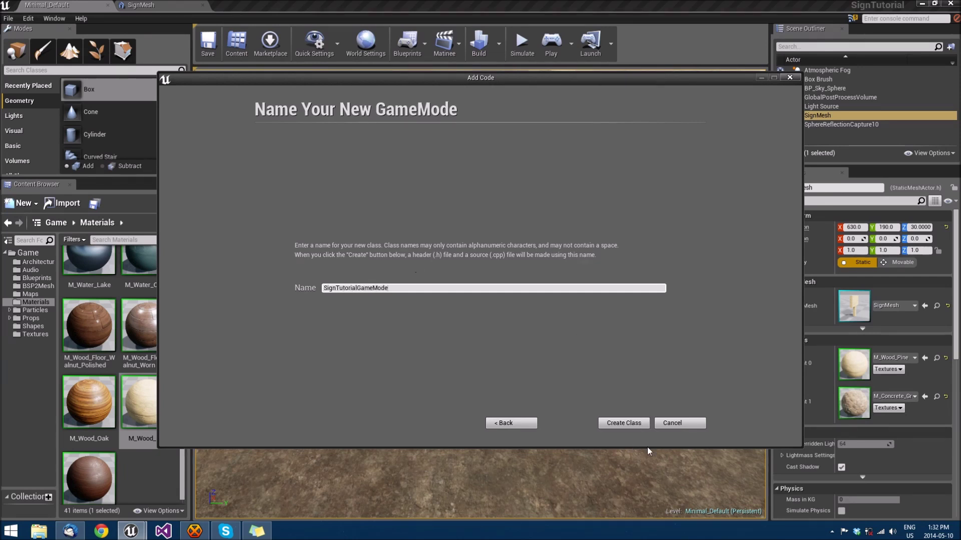
left_click(626, 423)
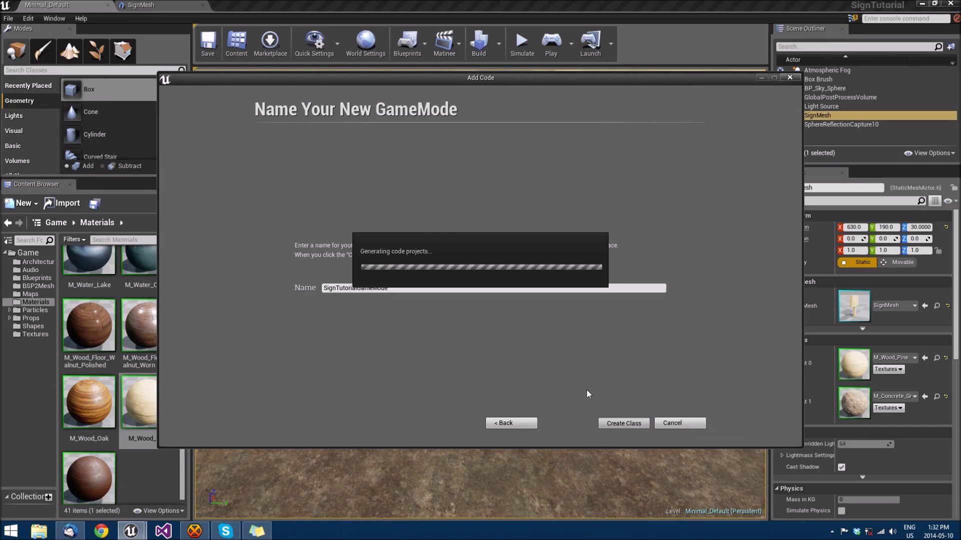
left_click(545, 276)
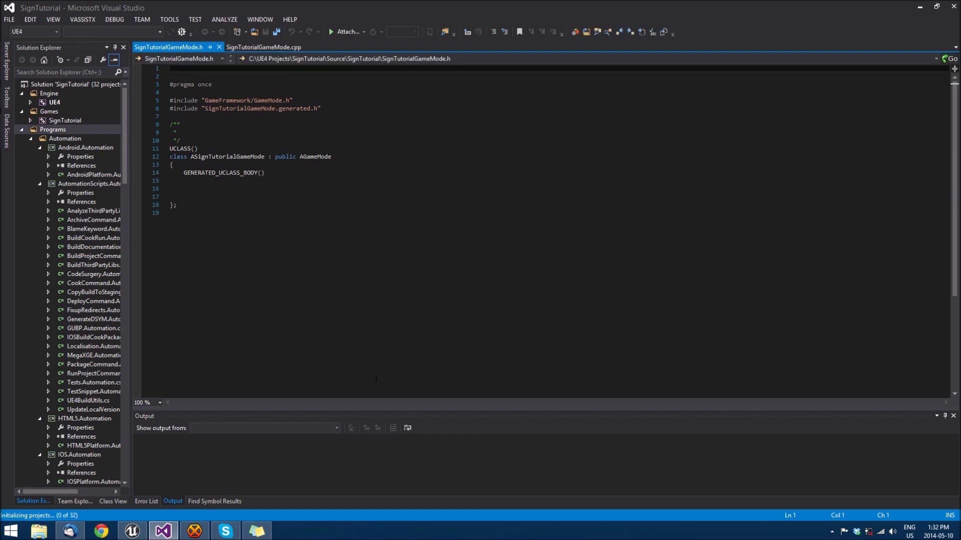
Switch back to the Unreal Editor and open the Engine Input section of the project settings
mouse_move(141, 534)
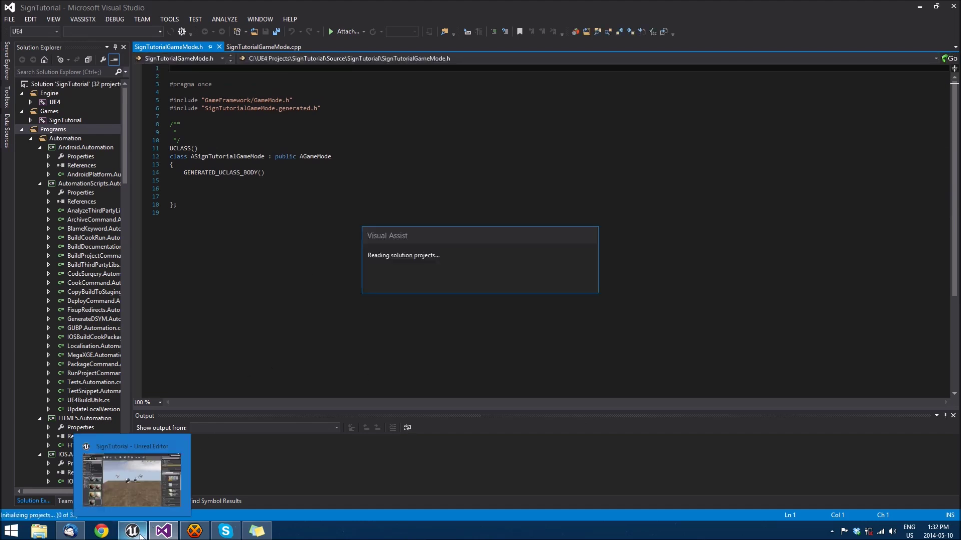
left_click(141, 534)
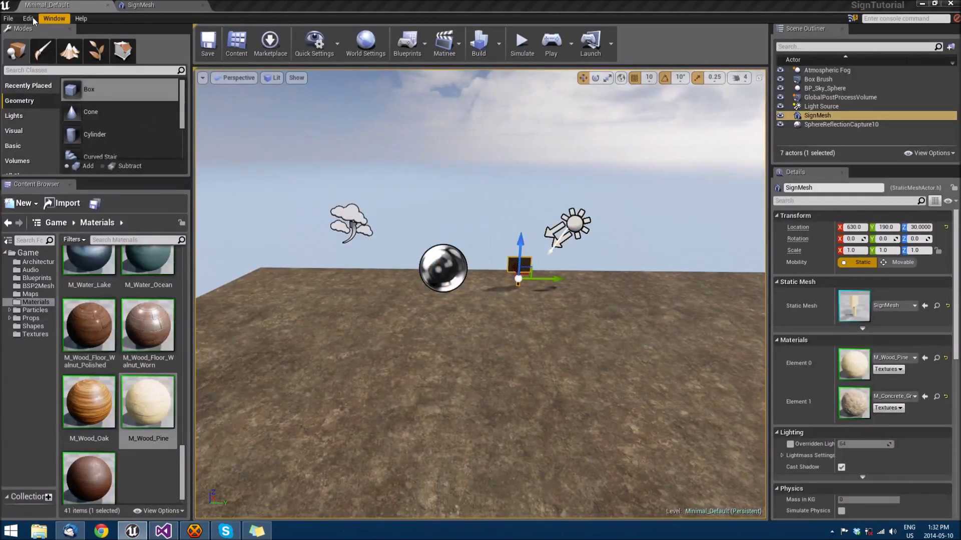
left_click(32, 18)
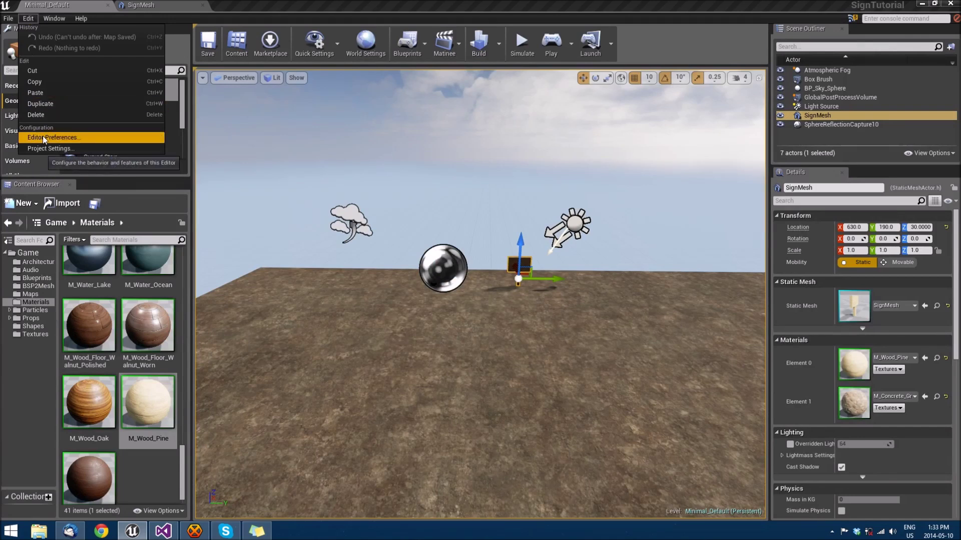
left_click(43, 148)
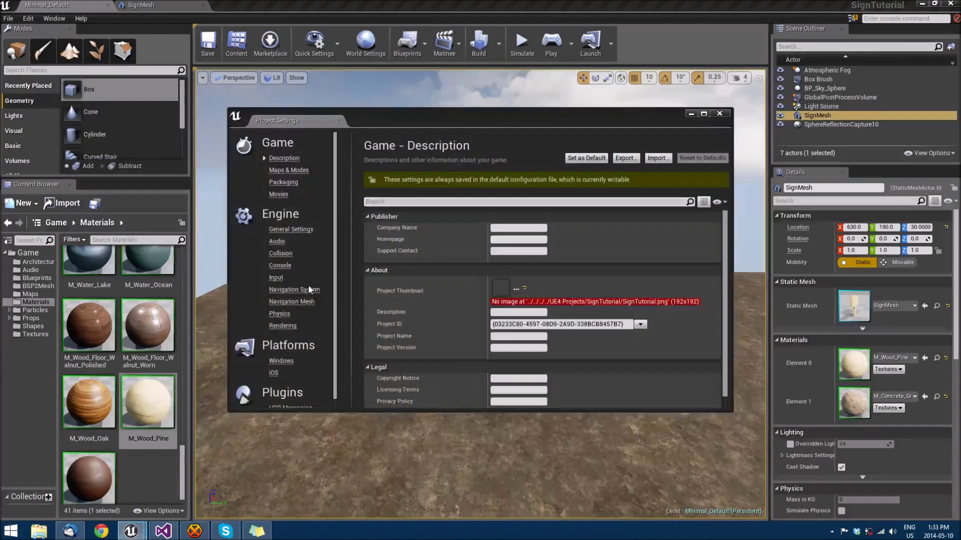
left_click(276, 279)
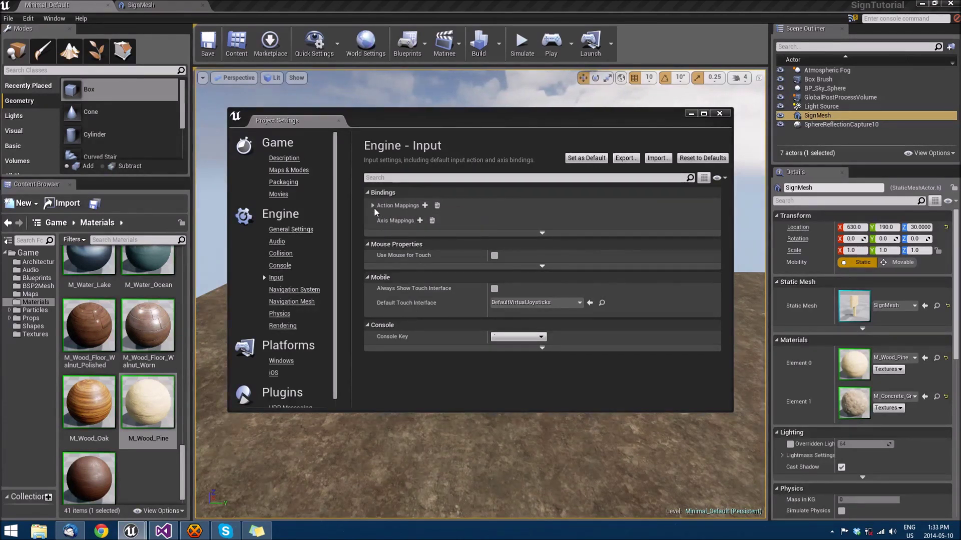
Add an action mapping named Use and bind it to the E key
left_click(424, 205)
left_click(378, 219)
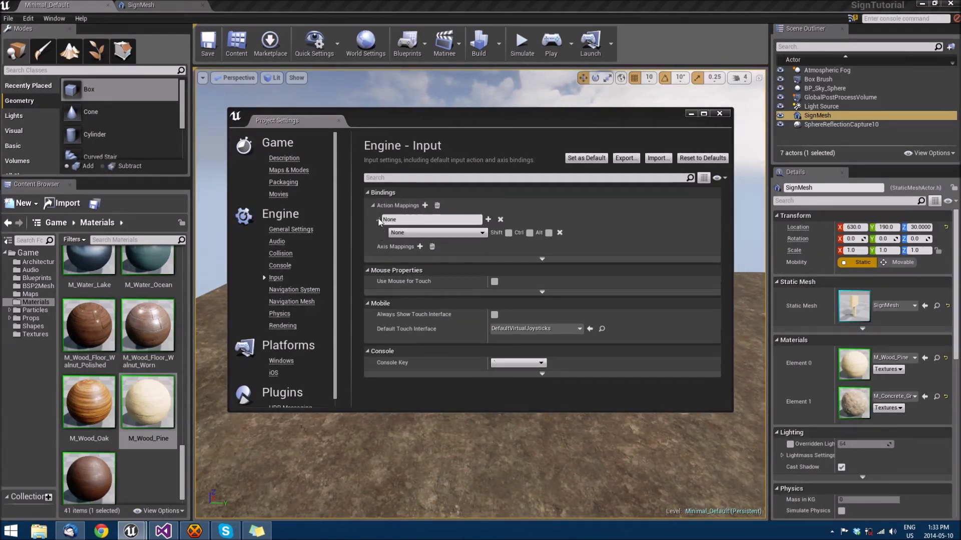
left_click(387, 220)
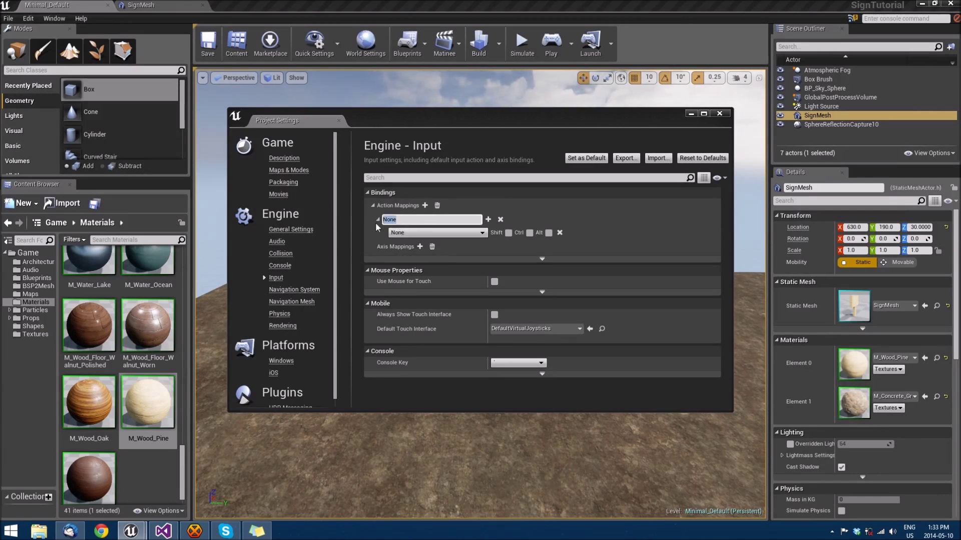
type("Use")
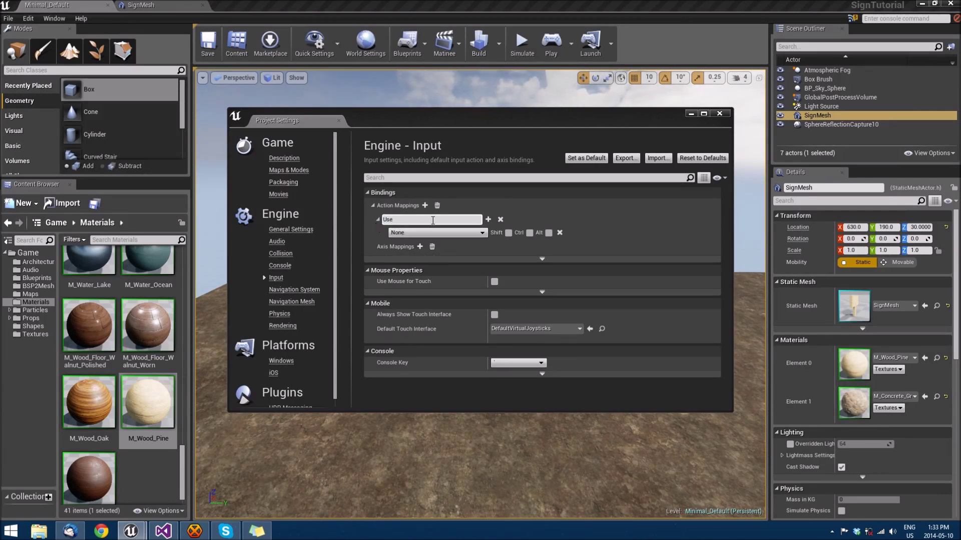
left_click(430, 233)
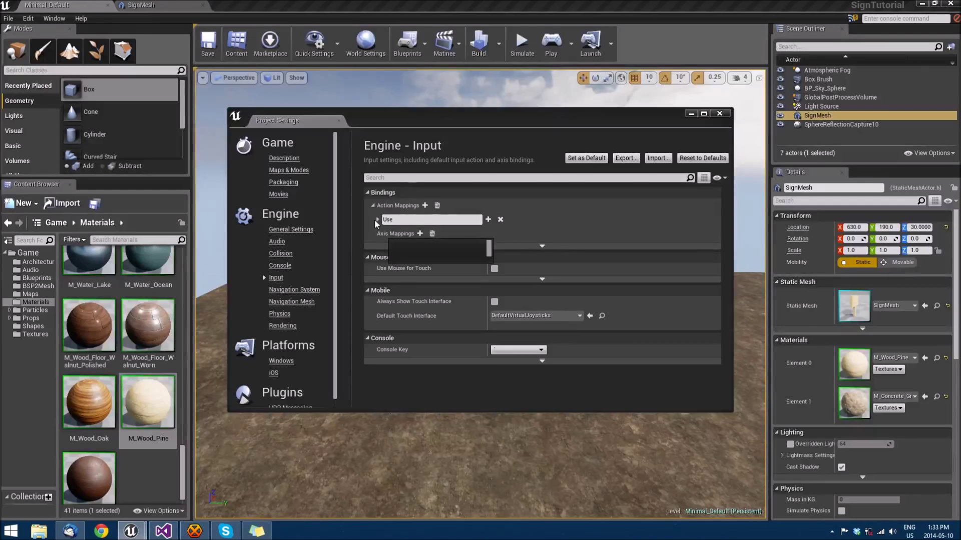
left_click(377, 219)
left_click(409, 233)
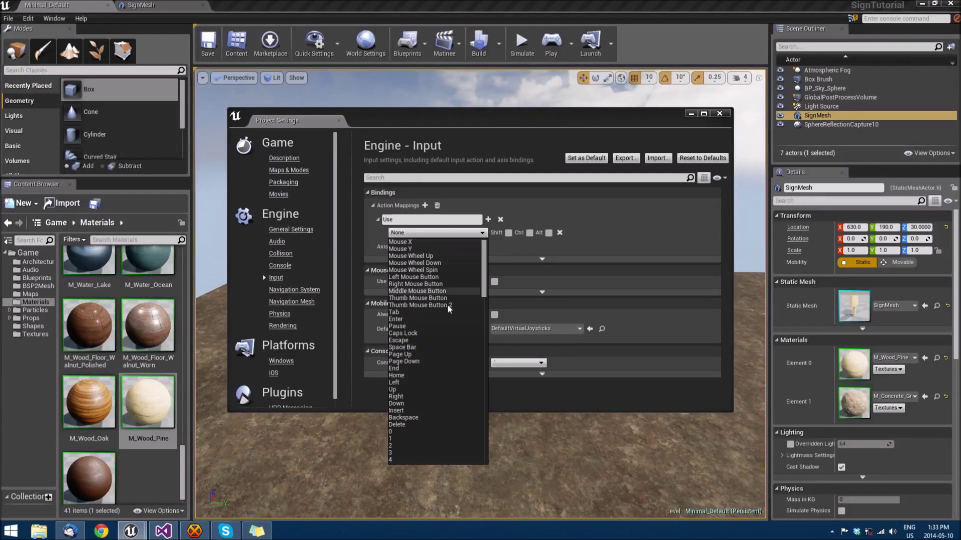
left_click_drag(484, 265, 482, 316)
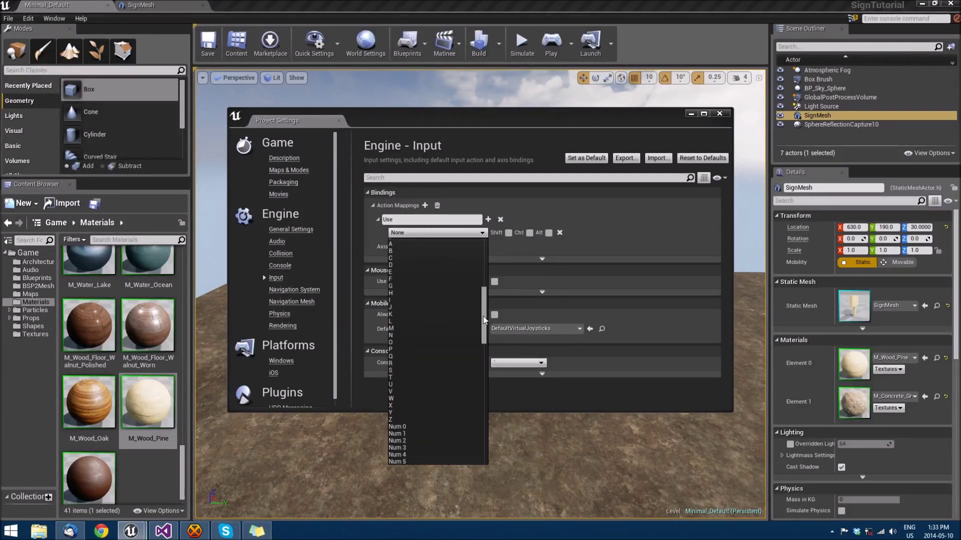
left_click(408, 275)
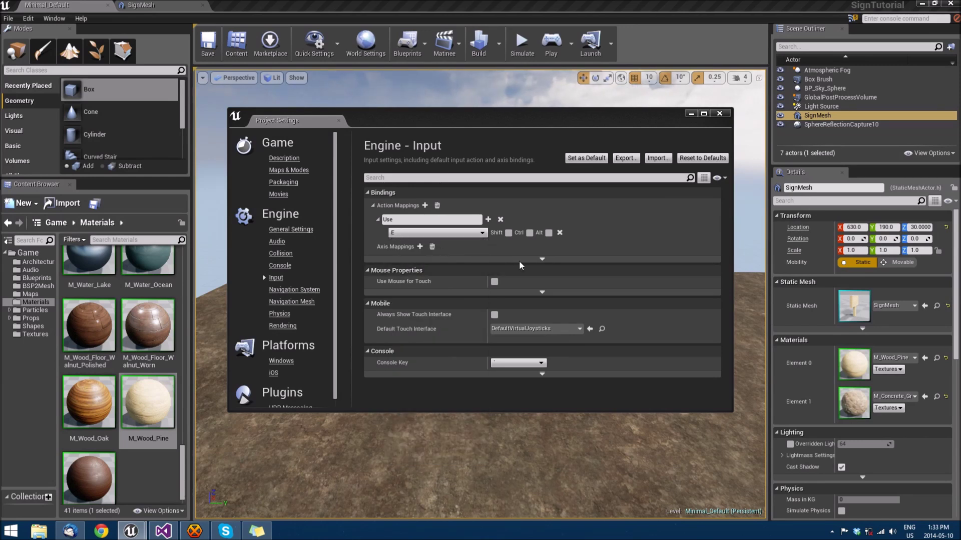
Set the current input settings as the project default and close the project settings
left_click(572, 159)
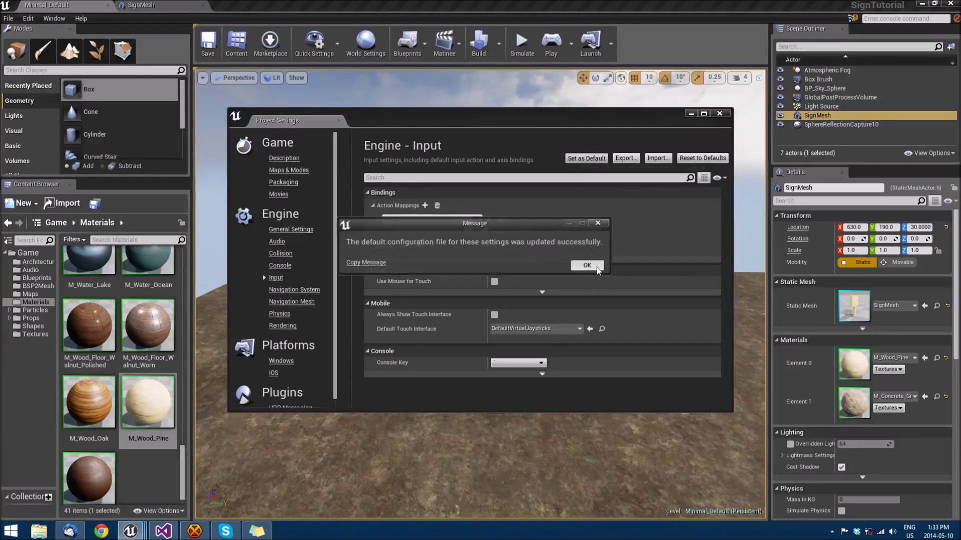
left_click(581, 265)
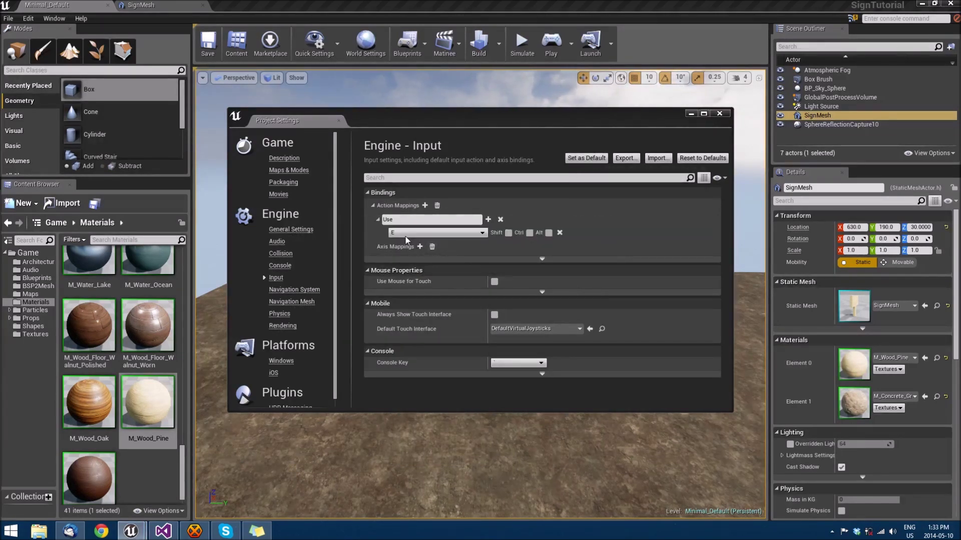
double_click(396, 220)
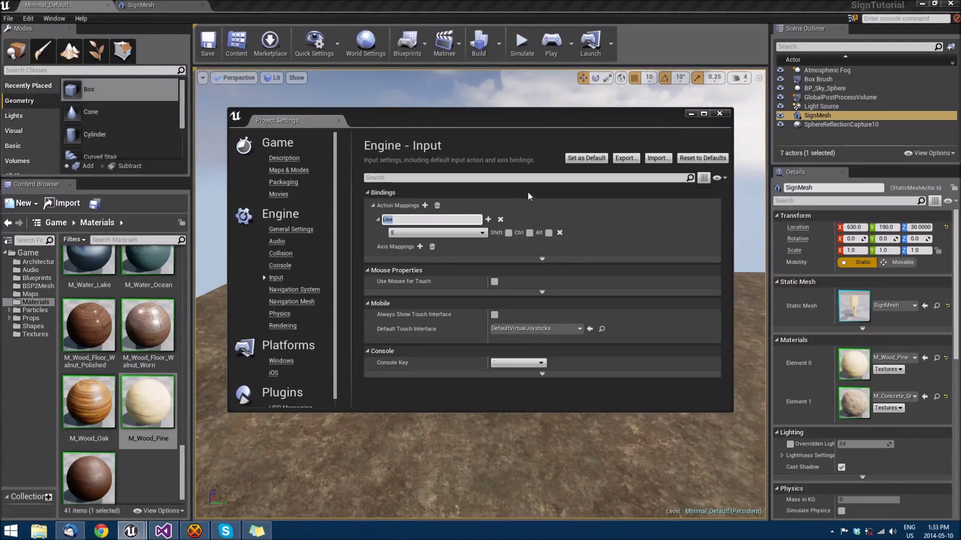
left_click(720, 114)
left_click(164, 532)
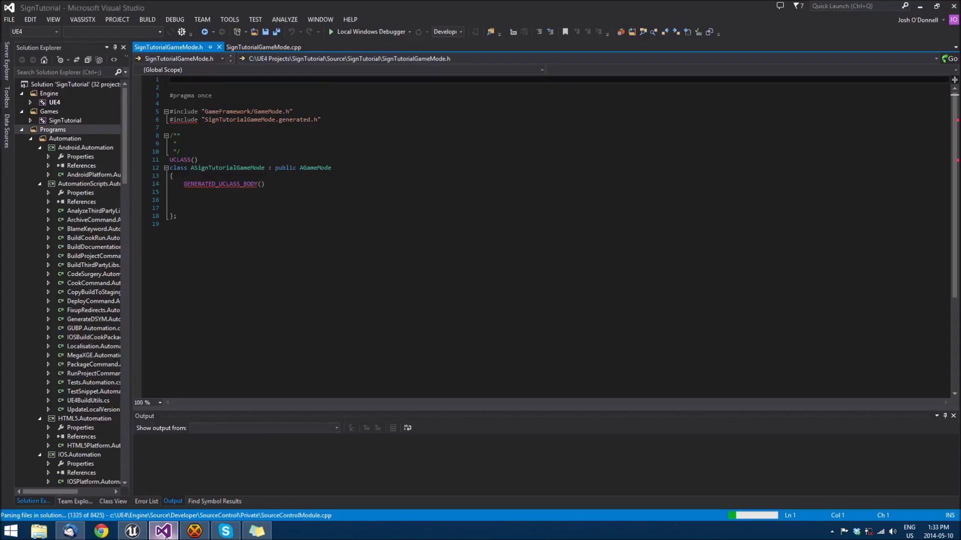
left_click(132, 532)
right_click_drag(445, 365, 581, 375)
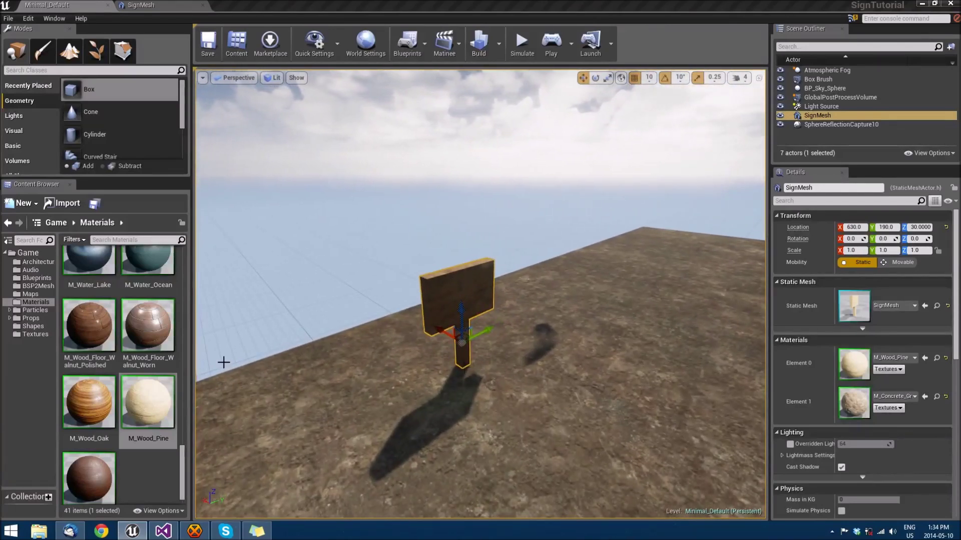
left_click(40, 278)
right_click(139, 466)
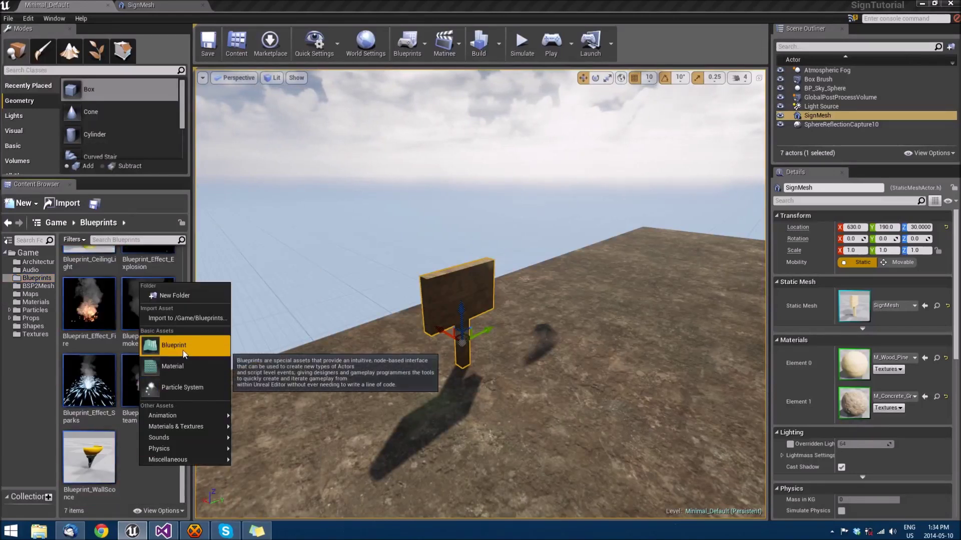
left_click(23, 203)
left_click(30, 275)
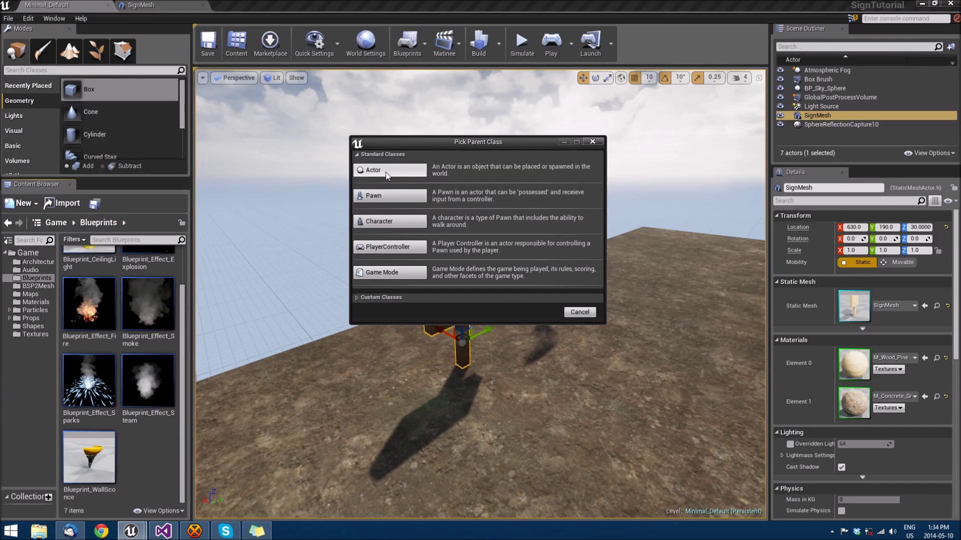
left_click(580, 311)
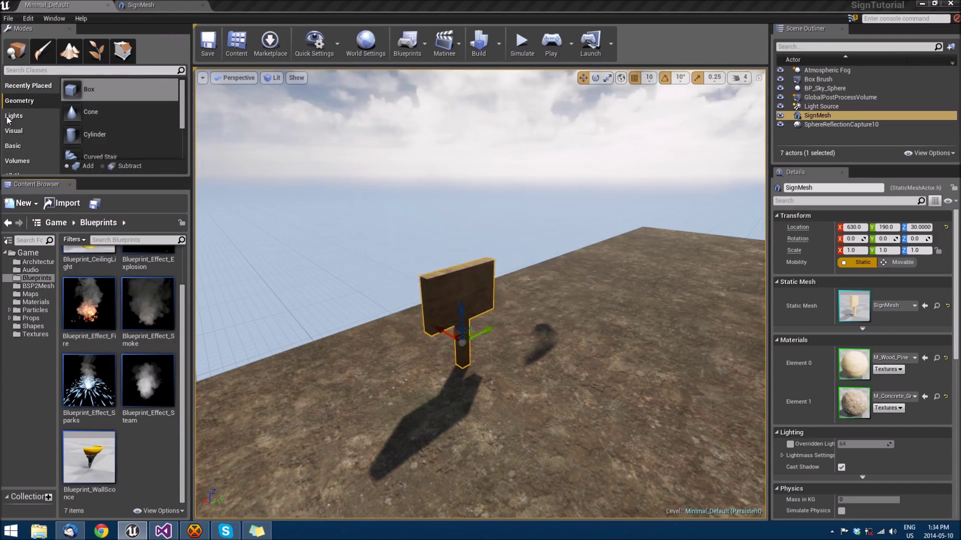
Add a C++ class named Sign with Actor as its parent and decline to edit its code
left_click(8, 18)
left_click(35, 172)
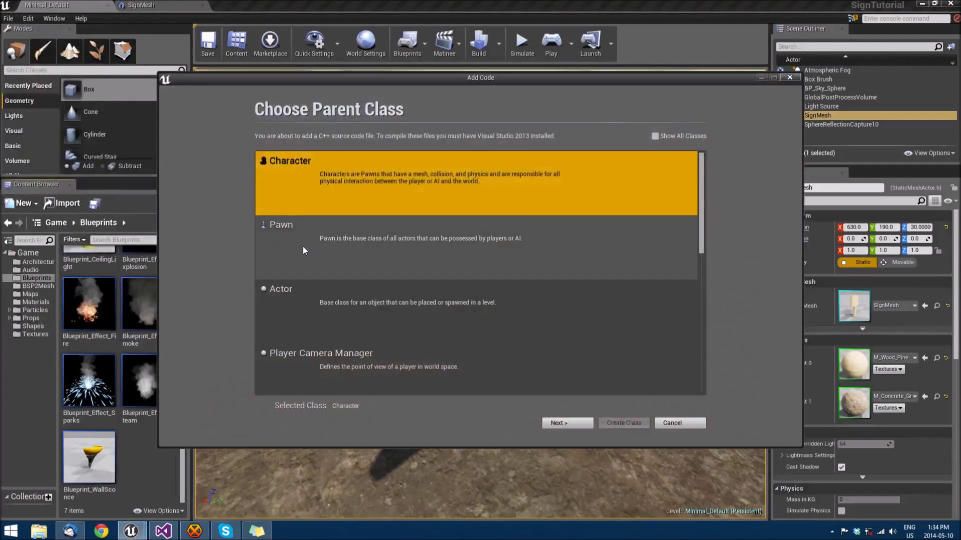
left_click(331, 317)
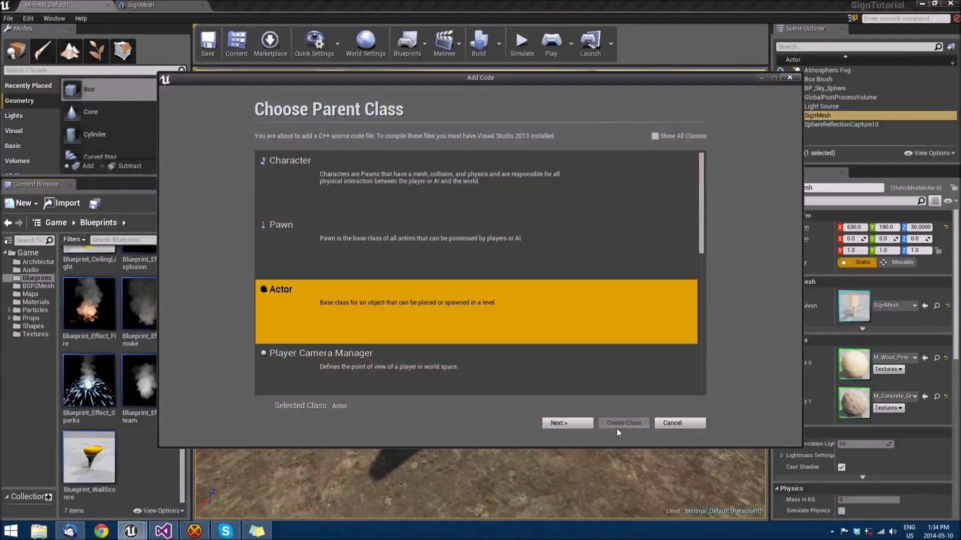
left_click(562, 423)
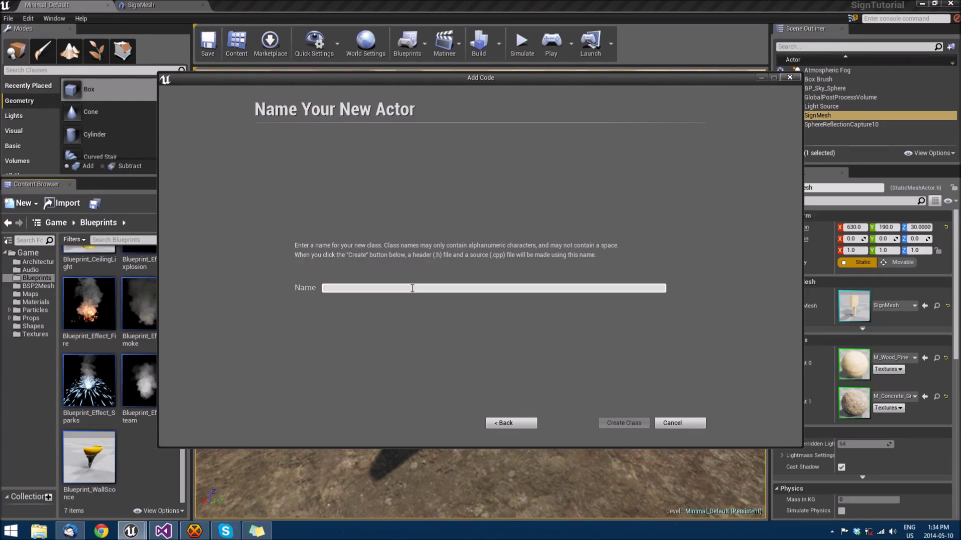
type("Sign")
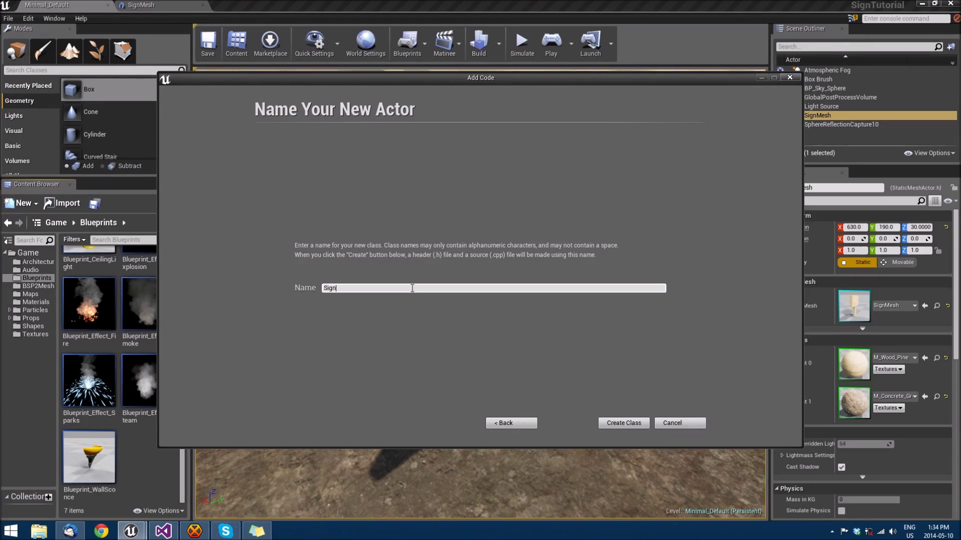
left_click(604, 426)
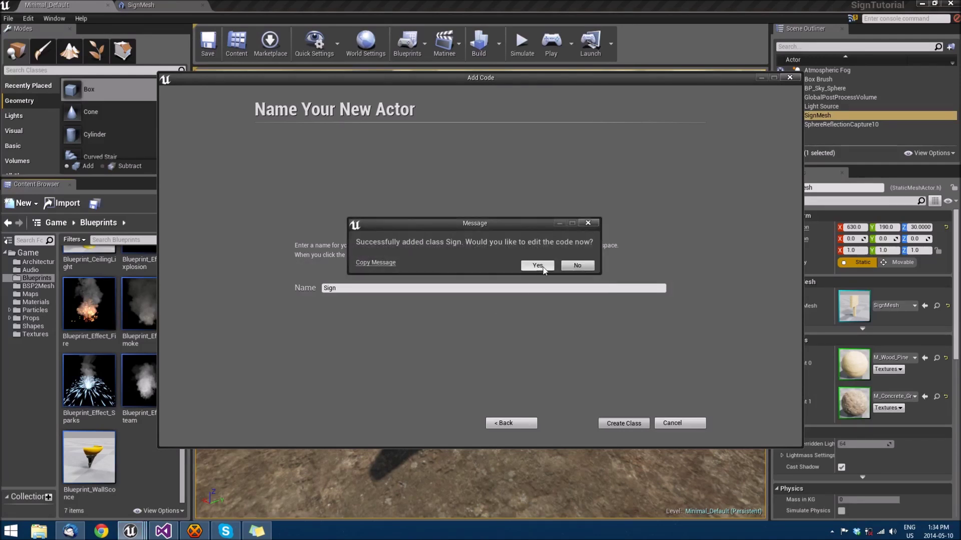
left_click(576, 266)
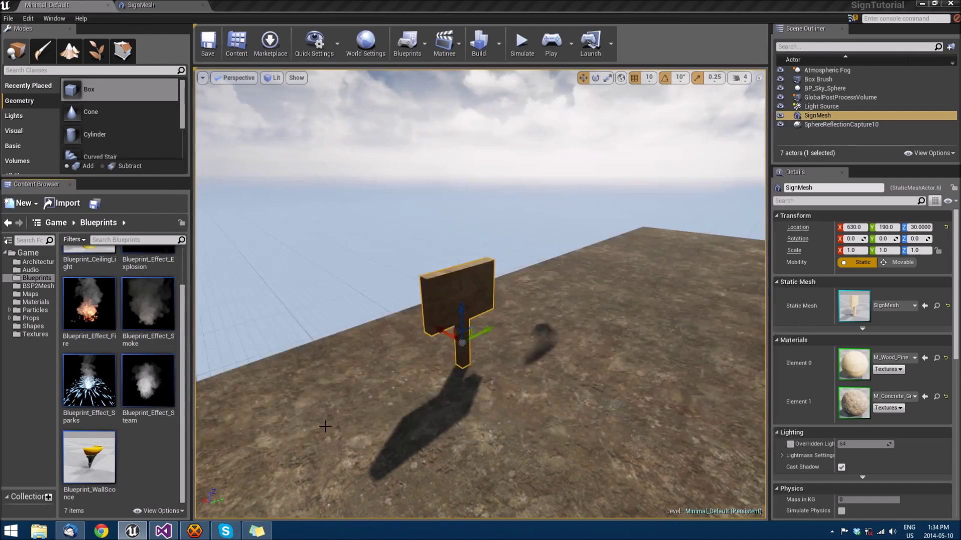
Switch to Visual Studio and reload the modified SignTutorial solution from disk
left_click(161, 531)
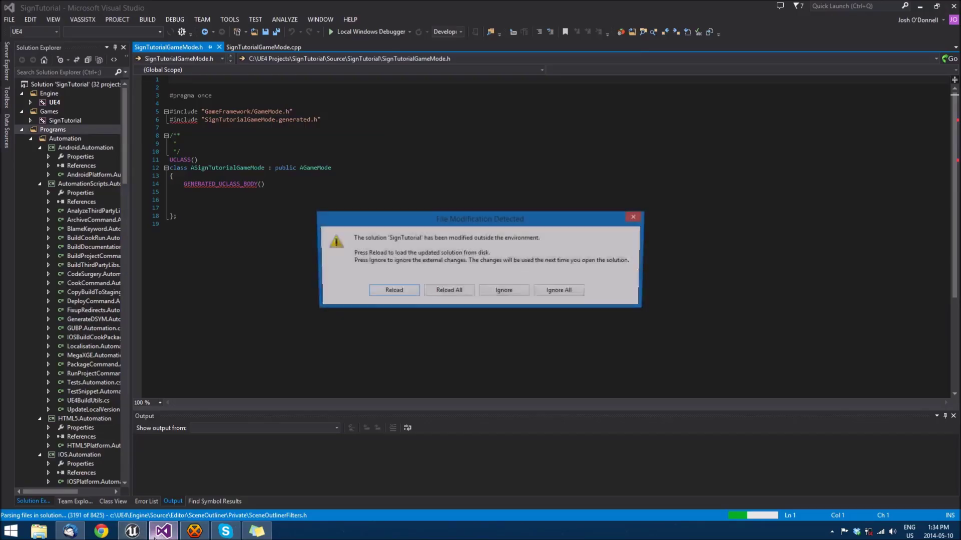
left_click(386, 291)
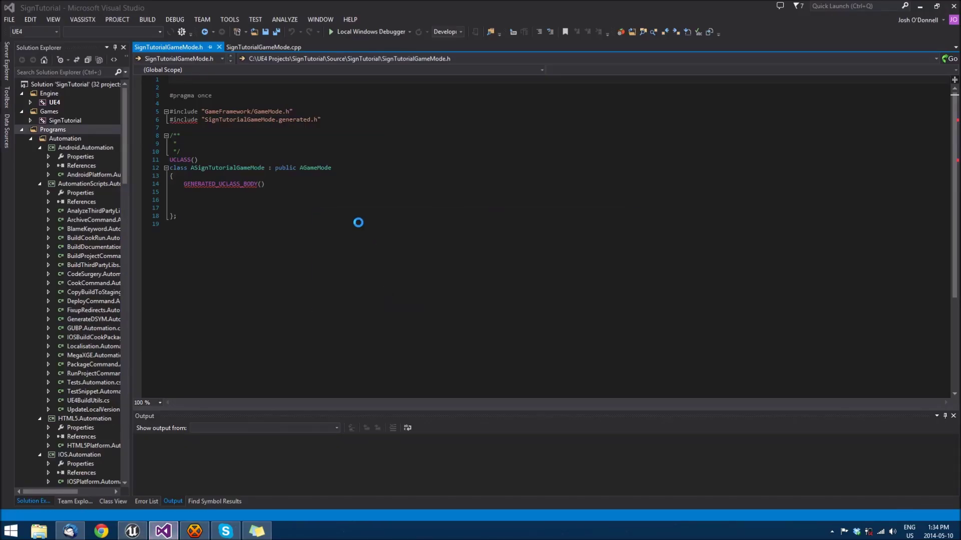
left_click(22, 120)
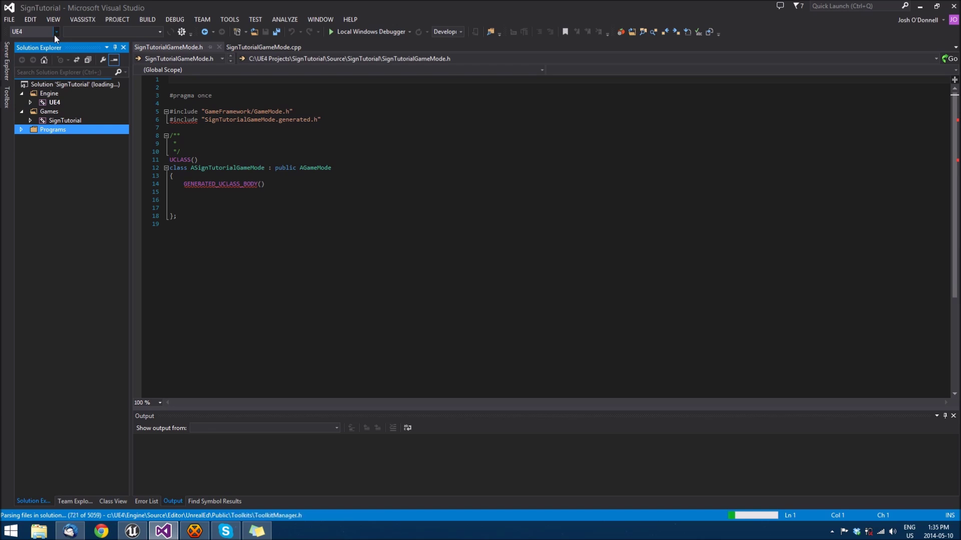
left_click(54, 34)
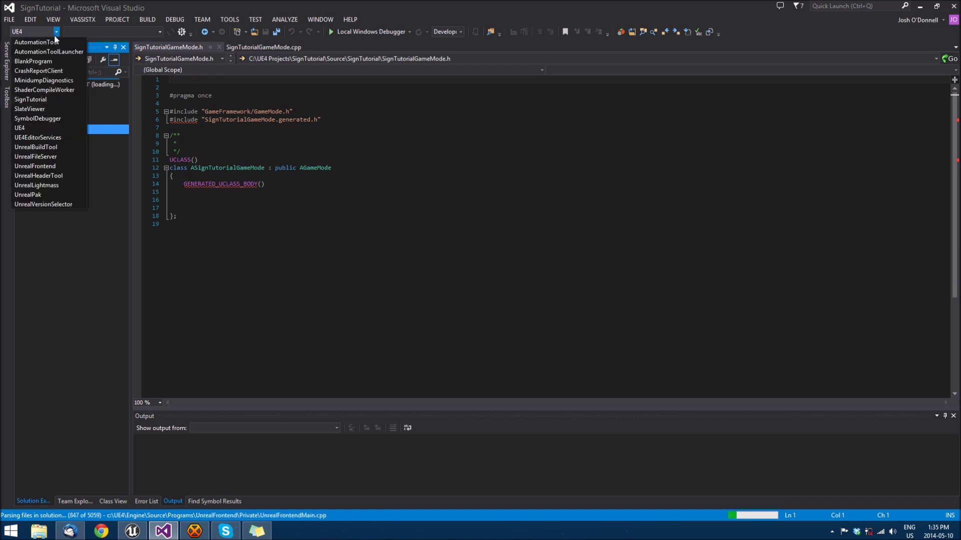
left_click(46, 98)
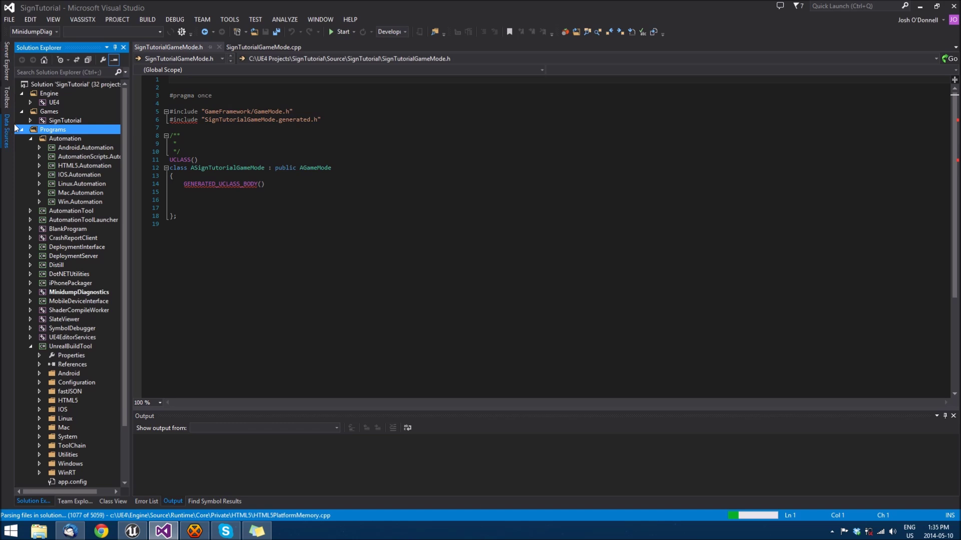
left_click(55, 31)
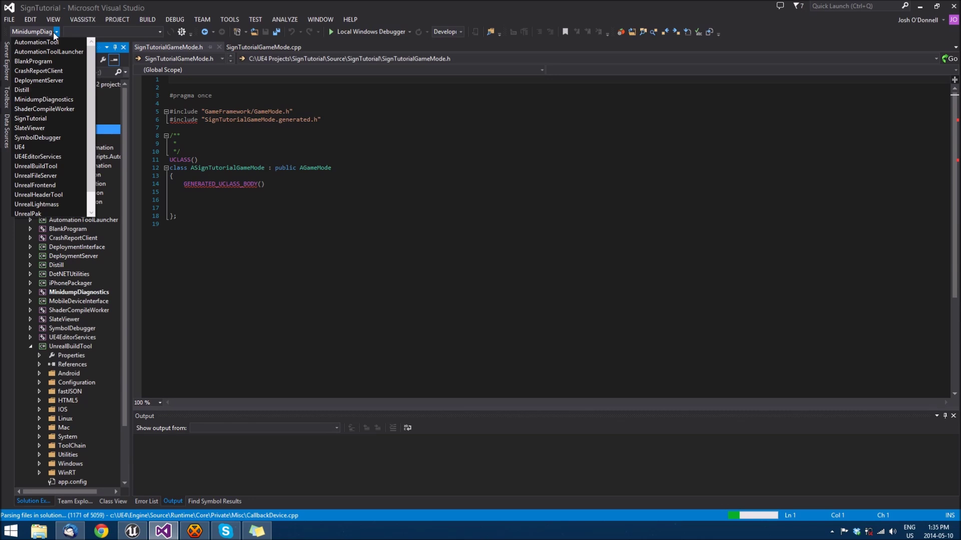
left_click(53, 32)
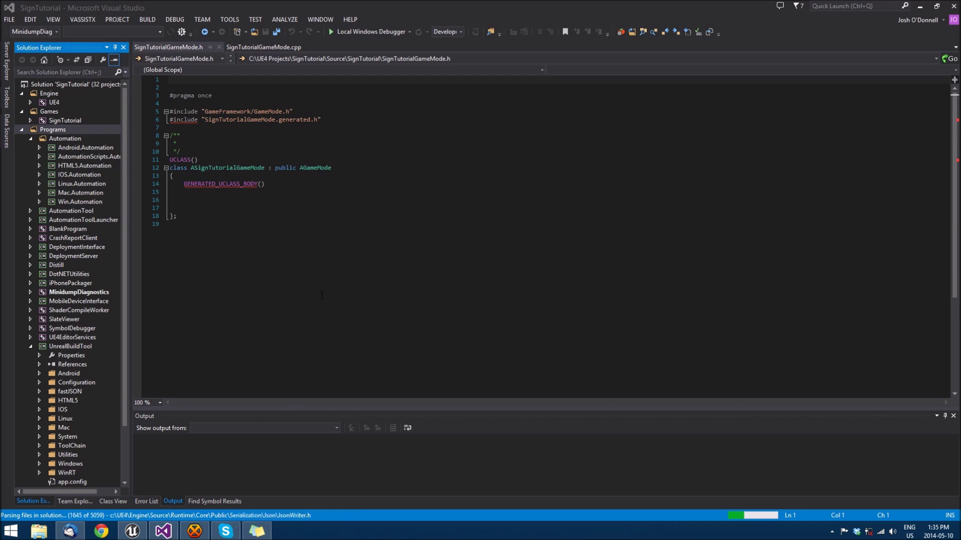
left_click(298, 266)
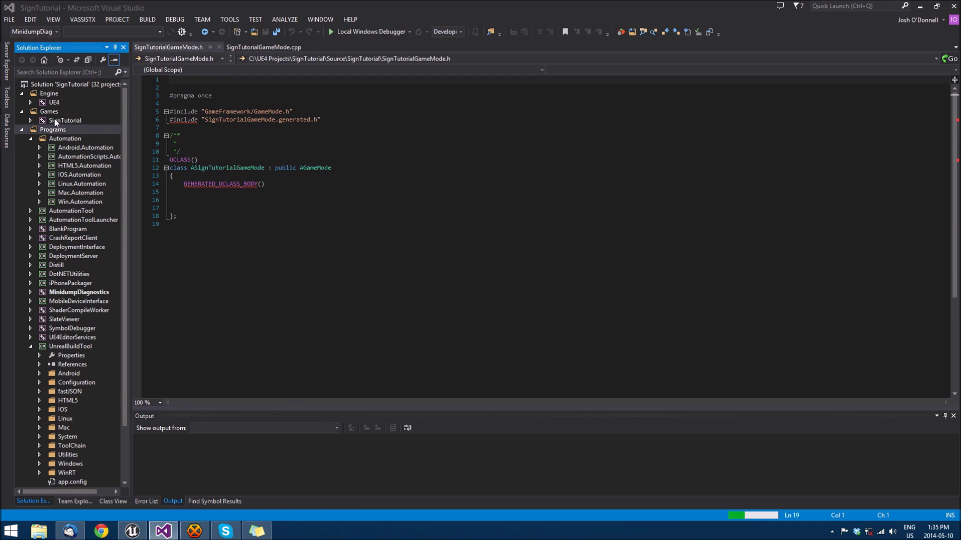
Set SignTutorial as the solution's startup project and return to the SignTutorialGameMode.h code
left_click(52, 32)
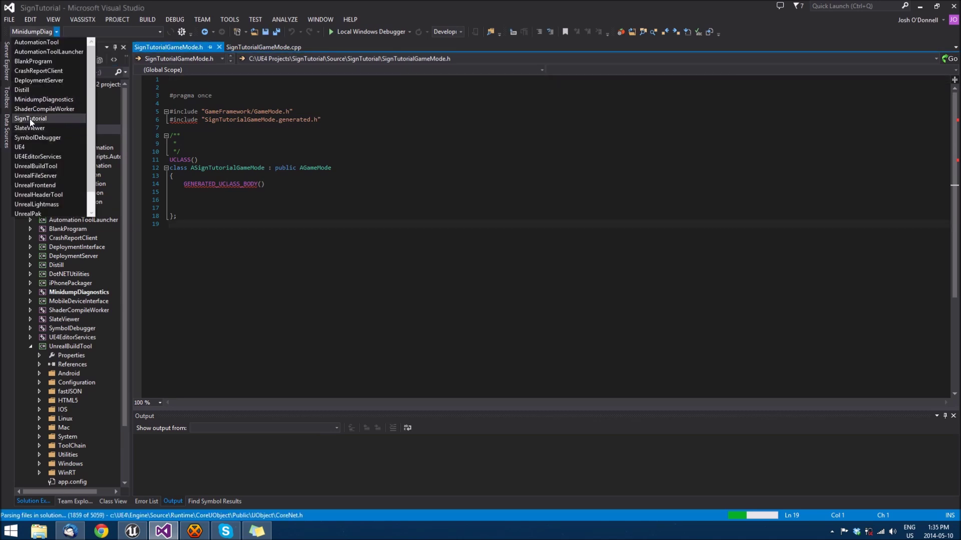
left_click(31, 120)
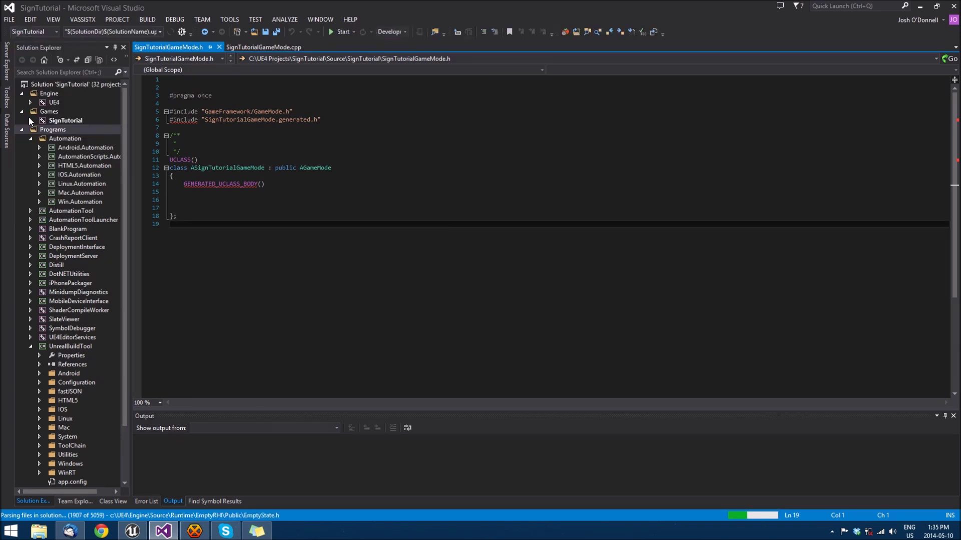
left_click(63, 122)
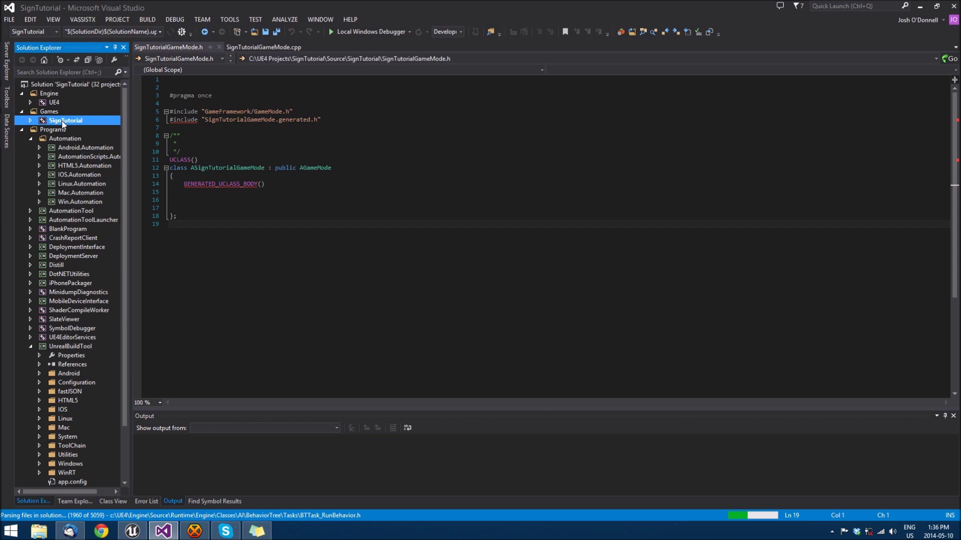
left_click(270, 183)
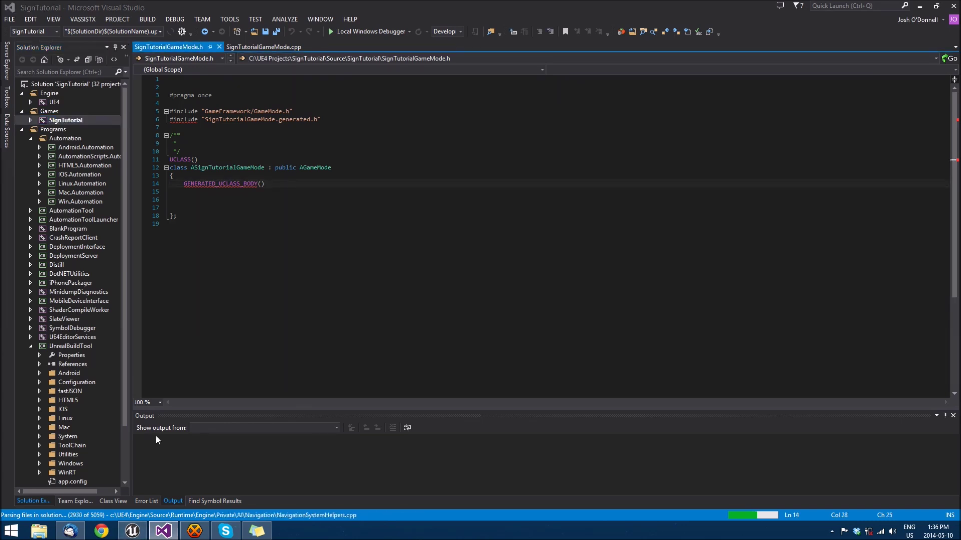